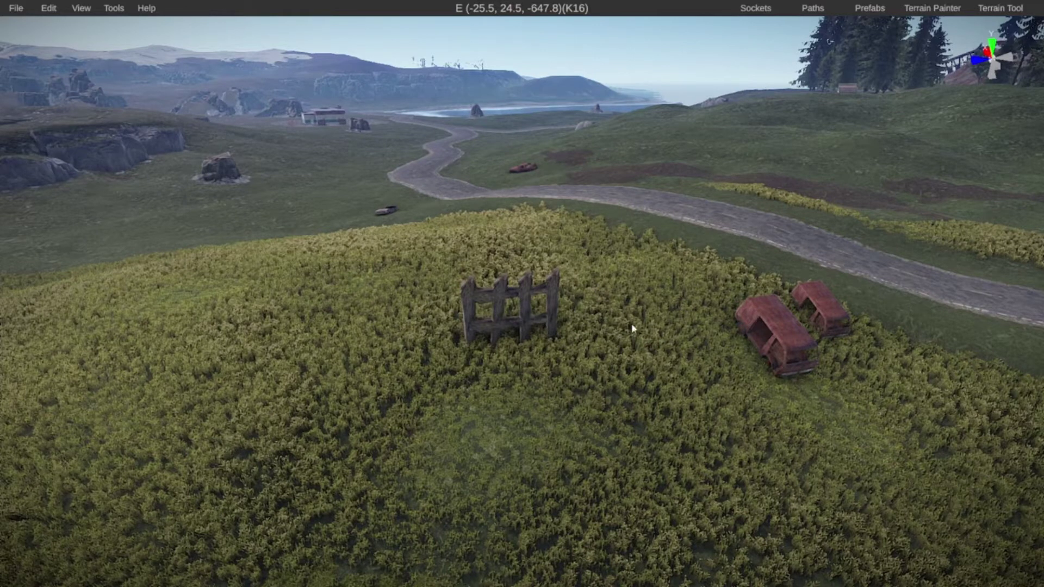
# Step: Start creating a custom prefab for the wooden gate standing in the field
pyautogui.press('w')
pyautogui.moveTo(631, 329); pyautogui.dragTo(573, 378, button='right')
pyautogui.press('s')
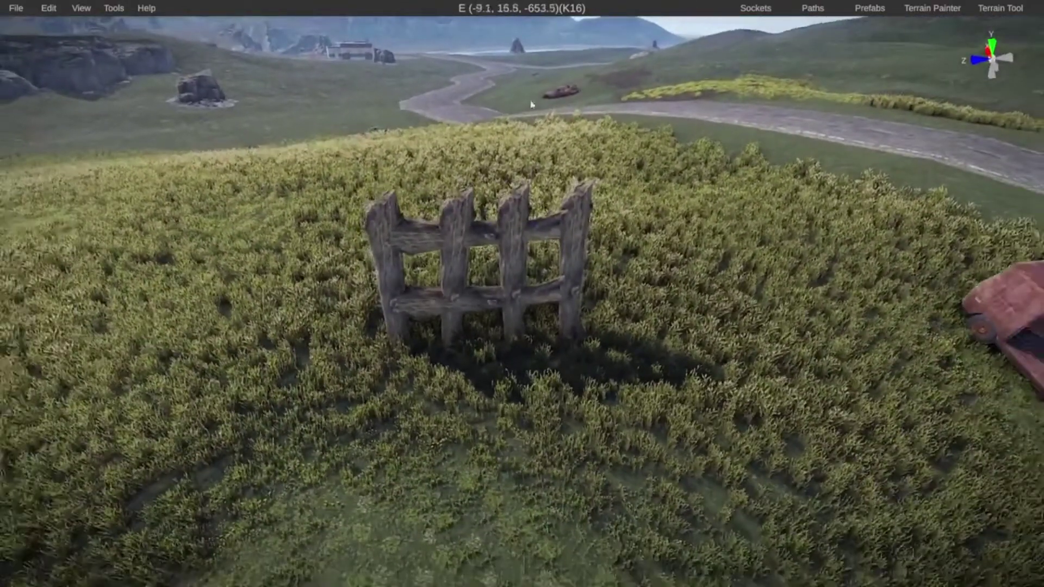
pyautogui.click(870, 8)
pyautogui.click(867, 24)
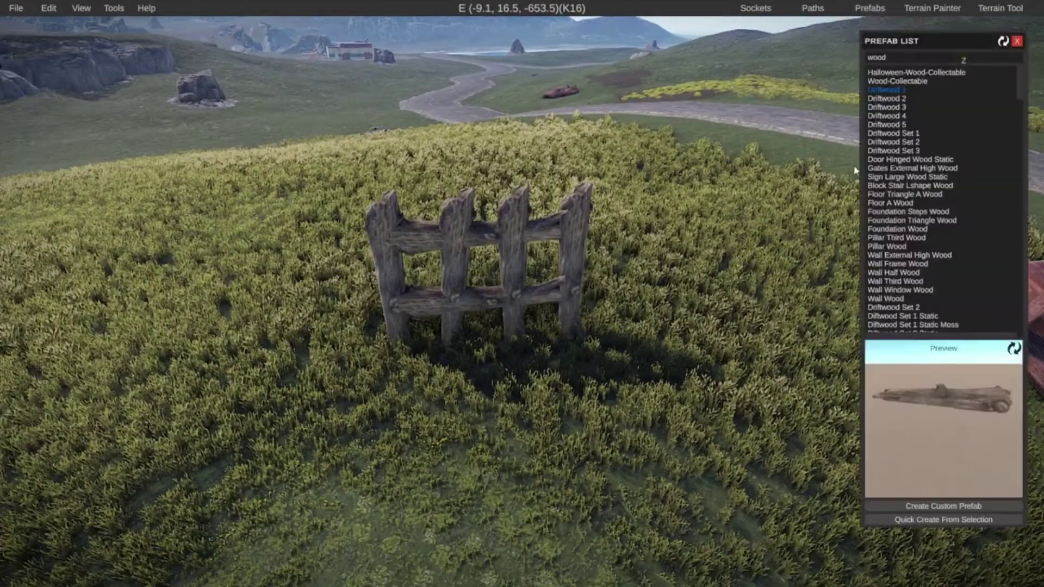
pyautogui.click(928, 505)
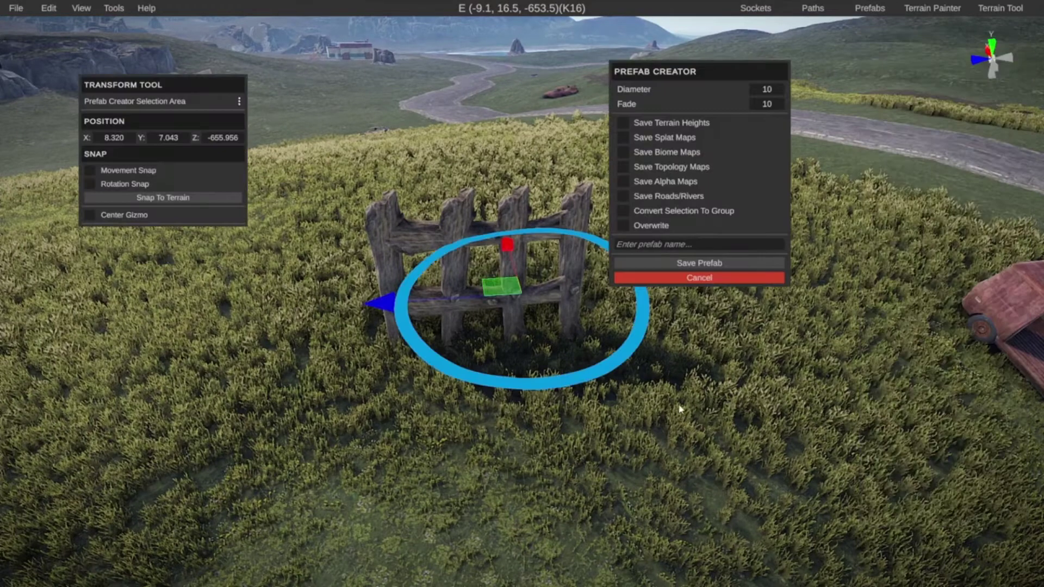
# Step: Centre the selection area around the gate with a diameter of 15 and save the prefab as Gate
pyautogui.press('s')
pyautogui.moveTo(681, 411); pyautogui.dragTo(622, 426, button='right')
pyautogui.press('a')
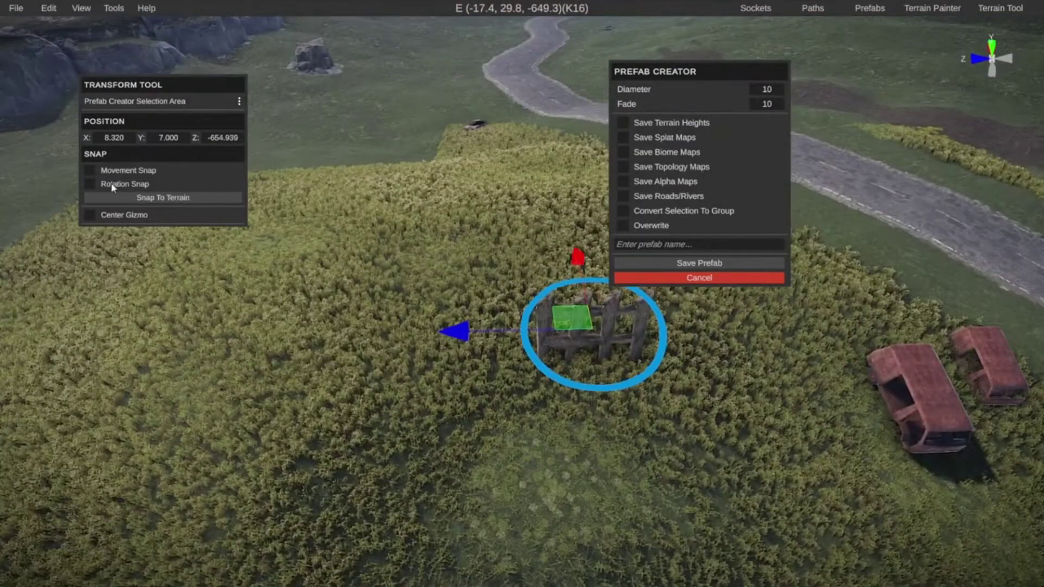
pyautogui.moveTo(670, 72); pyautogui.dragTo(752, 80)
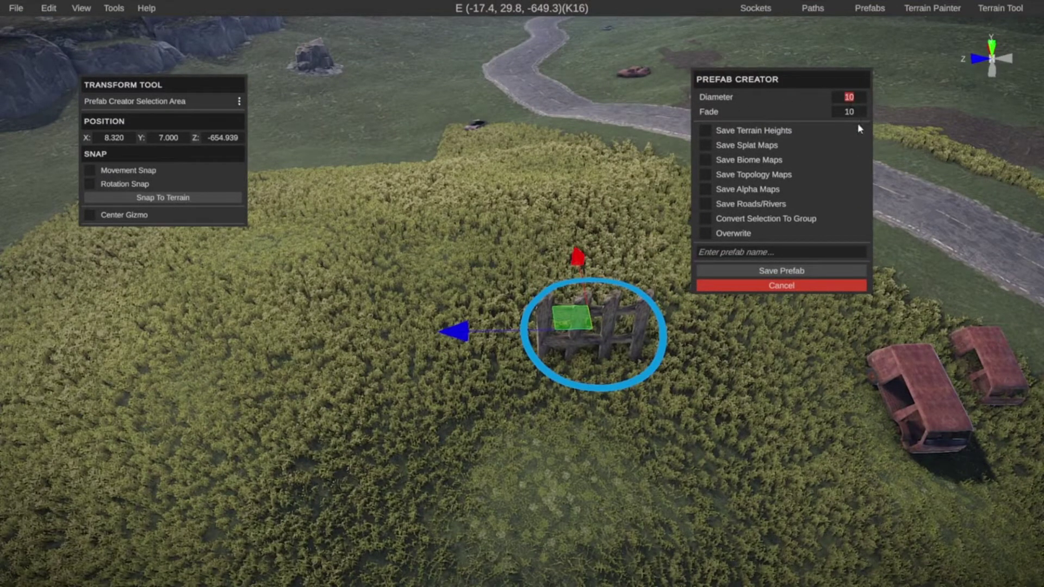
pyautogui.write('5')
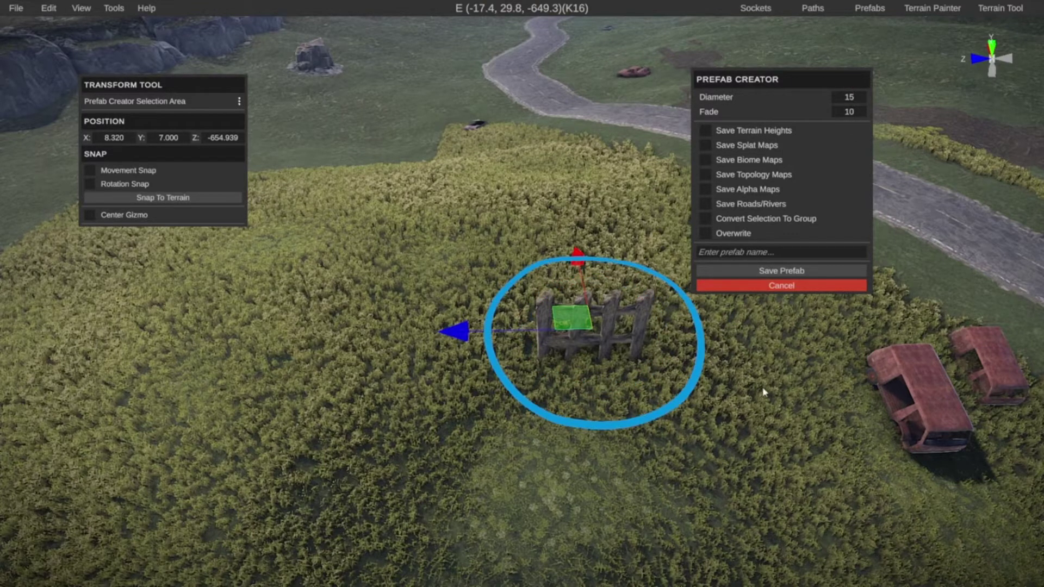
pyautogui.write('Gate')
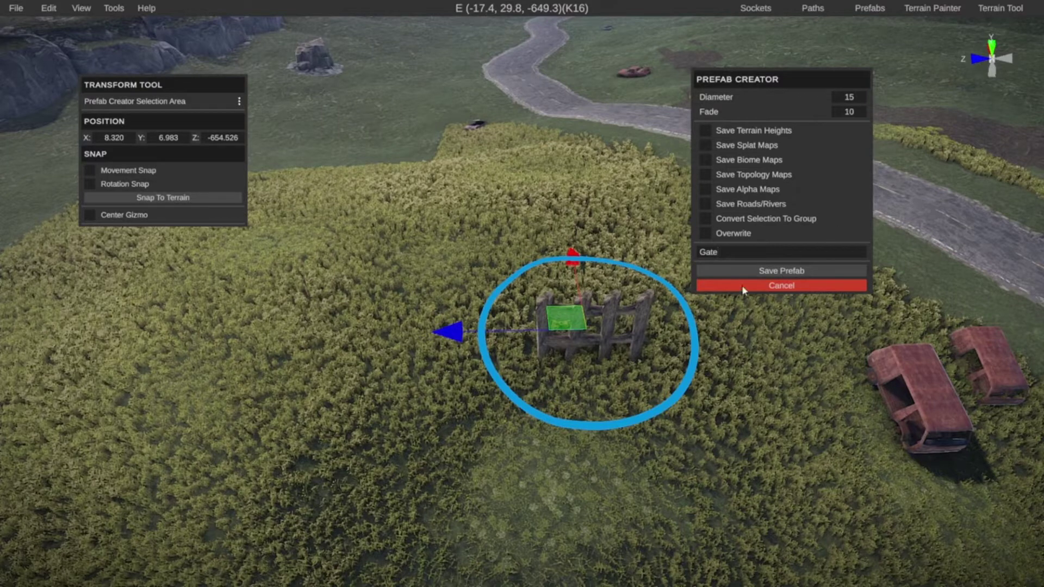
pyautogui.click(762, 270)
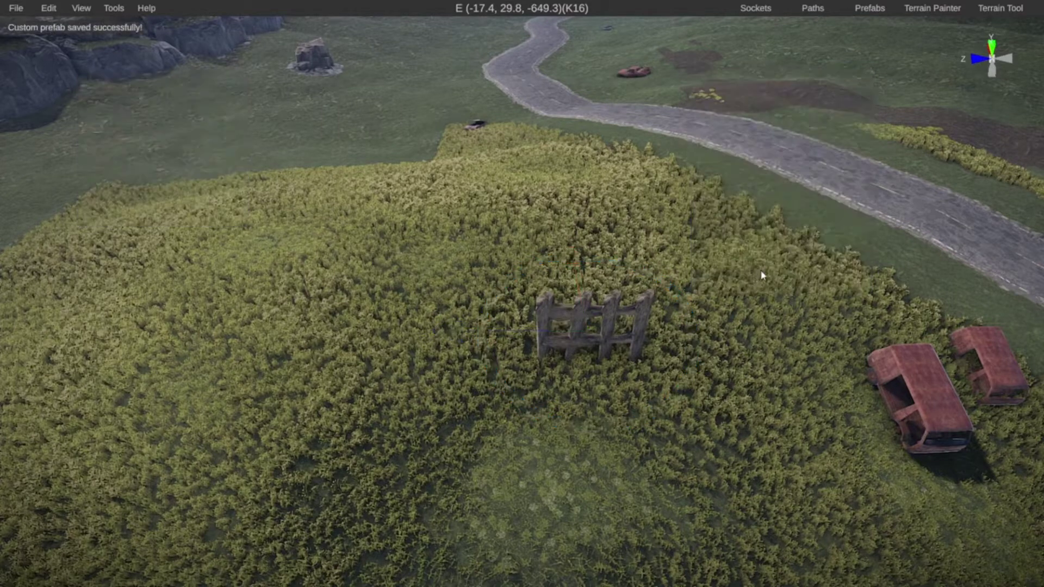
# Step: Start another custom prefab and position its selection area around the wooden gate, at about X 9.0, Z -654.5
pyautogui.click(865, 7)
pyautogui.click(870, 24)
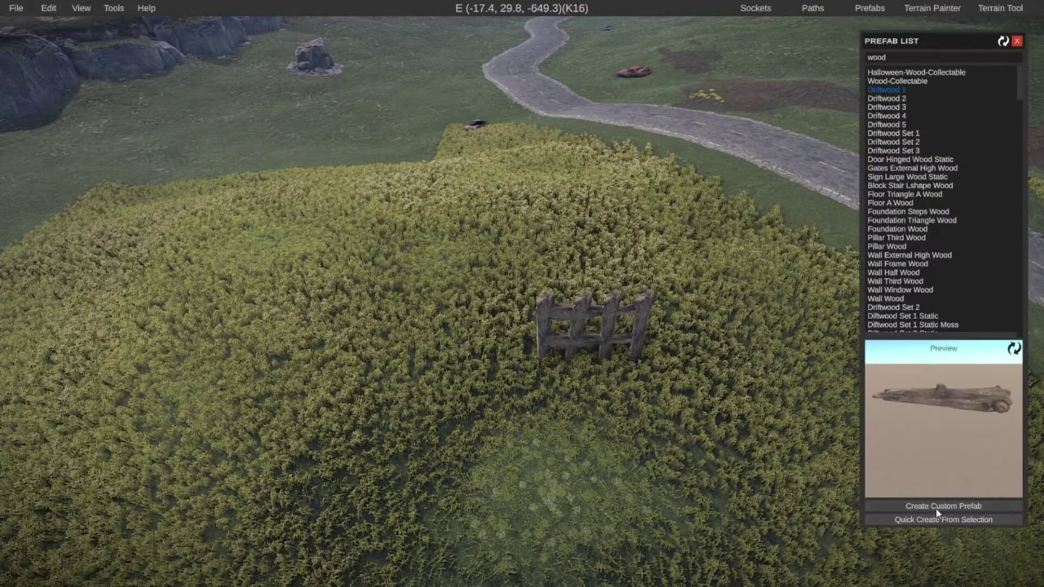
pyautogui.click(932, 507)
pyautogui.moveTo(392, 302); pyautogui.dragTo(442, 302)
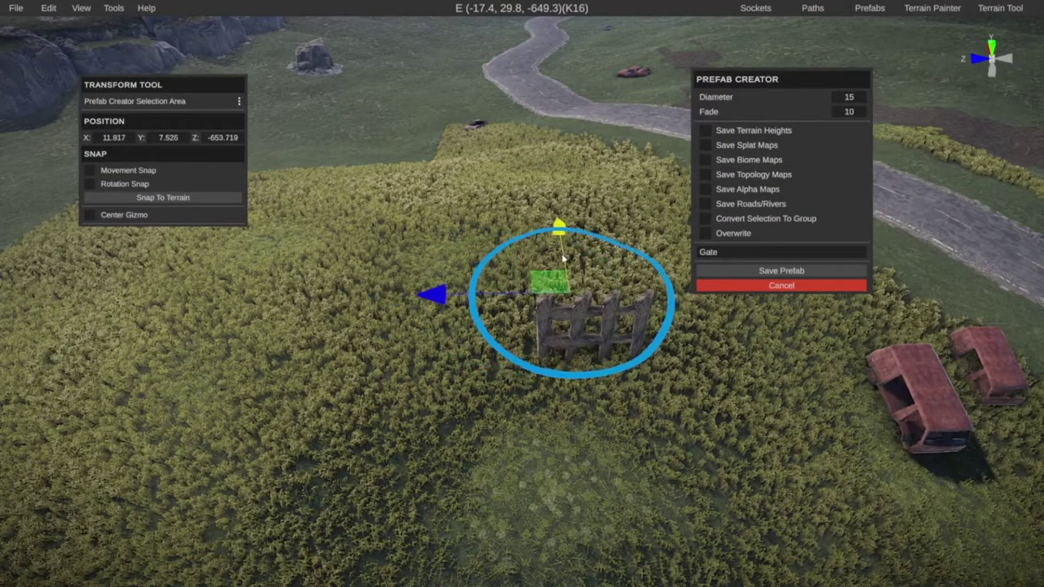
pyautogui.moveTo(560, 243); pyautogui.dragTo(562, 270)
pyautogui.moveTo(438, 323); pyautogui.dragTo(449, 324)
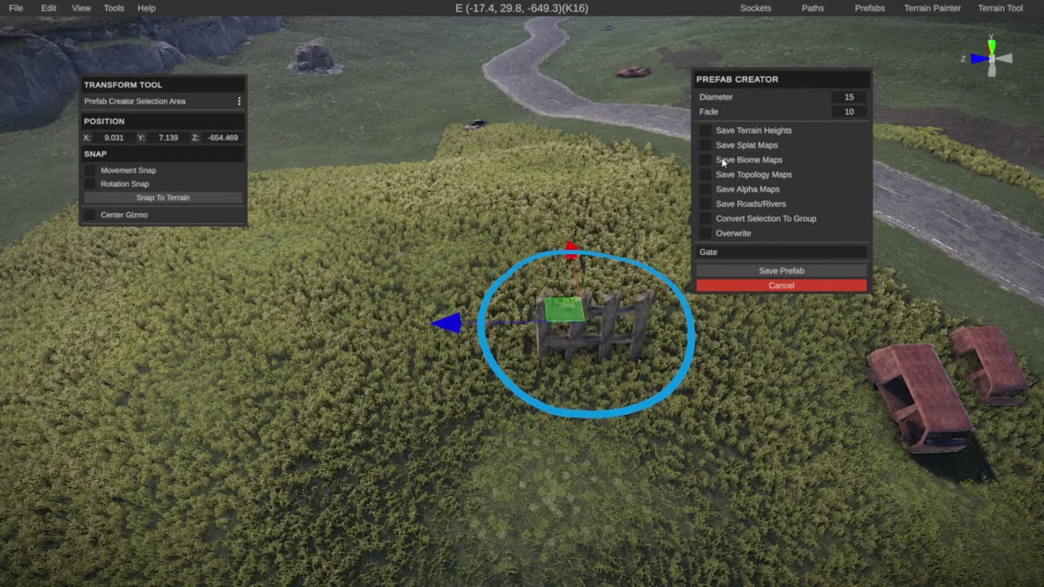
# Step: Include terrain heights and the splat, biome, topology and alpha maps, and save the custom prefab as Gate2
pyautogui.click(705, 131)
pyautogui.click(705, 145)
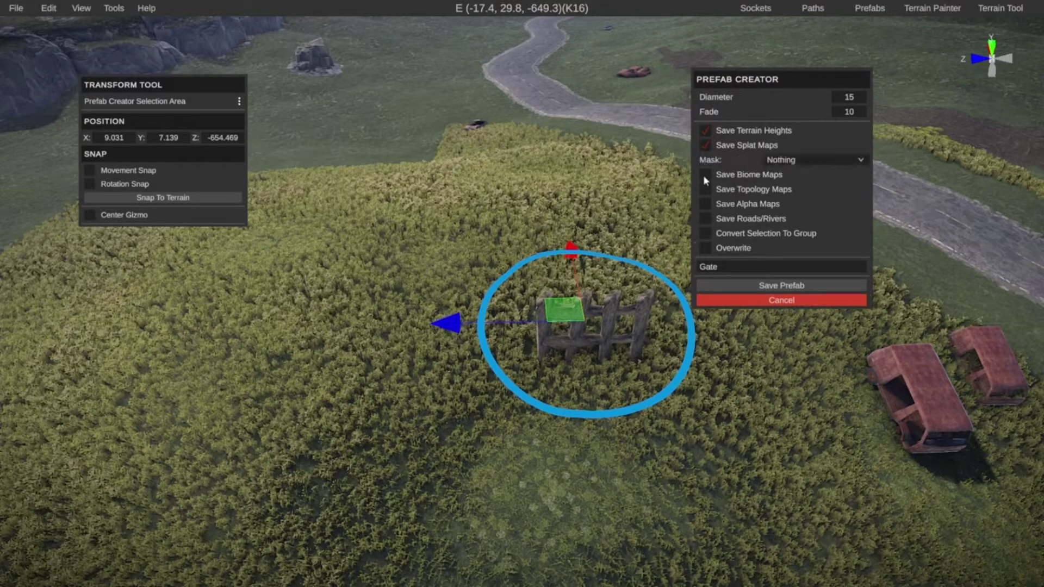
pyautogui.click(705, 175)
pyautogui.click(705, 204)
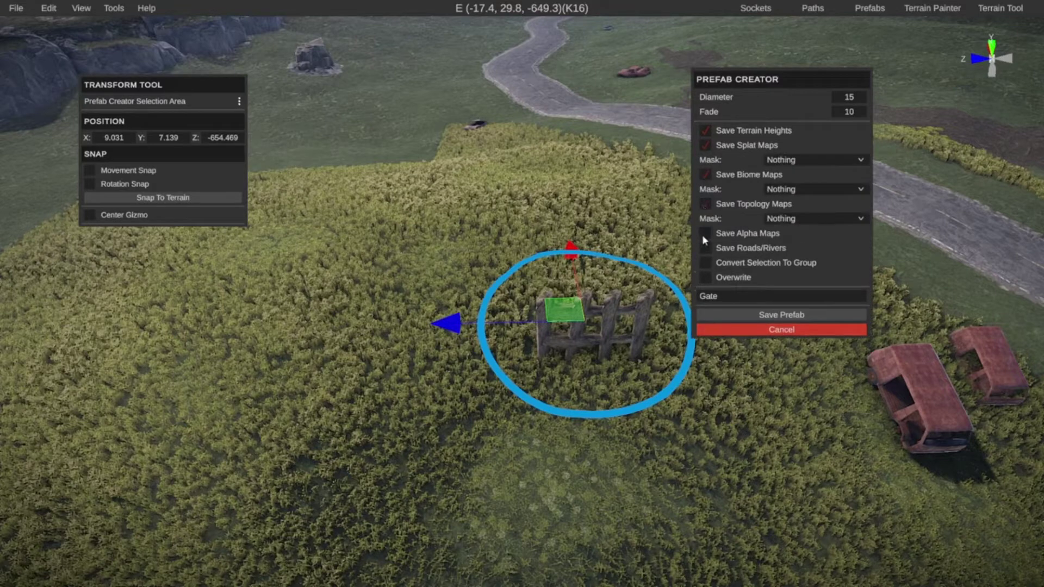
pyautogui.click(705, 234)
pyautogui.click(772, 315)
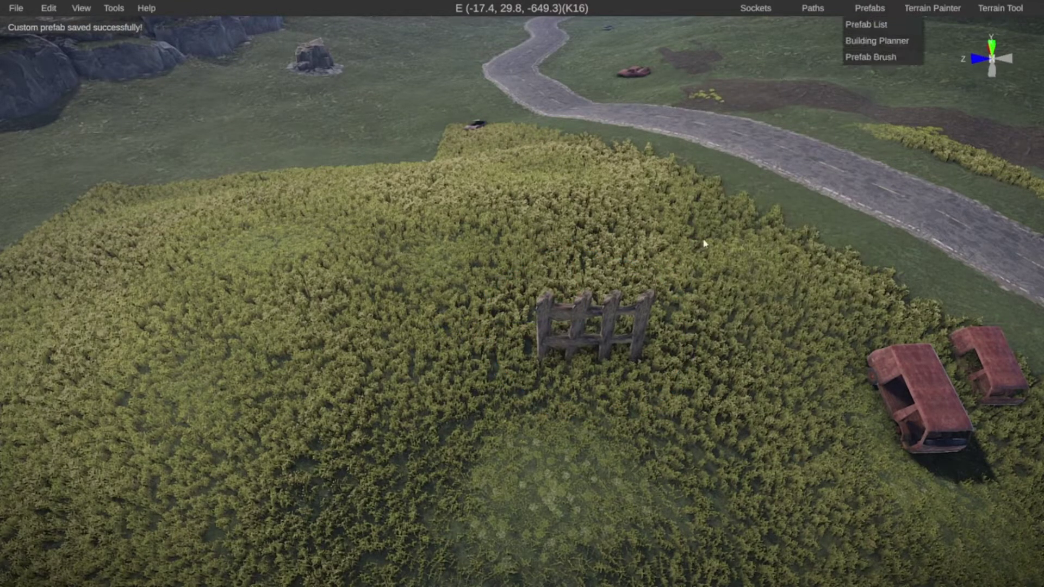
# Step: Select all pieces of the wooden gate and quick-create a prefab named Gate3 from them, converting the selection to a group
pyautogui.click(542, 316)
pyautogui.click(520, 294)
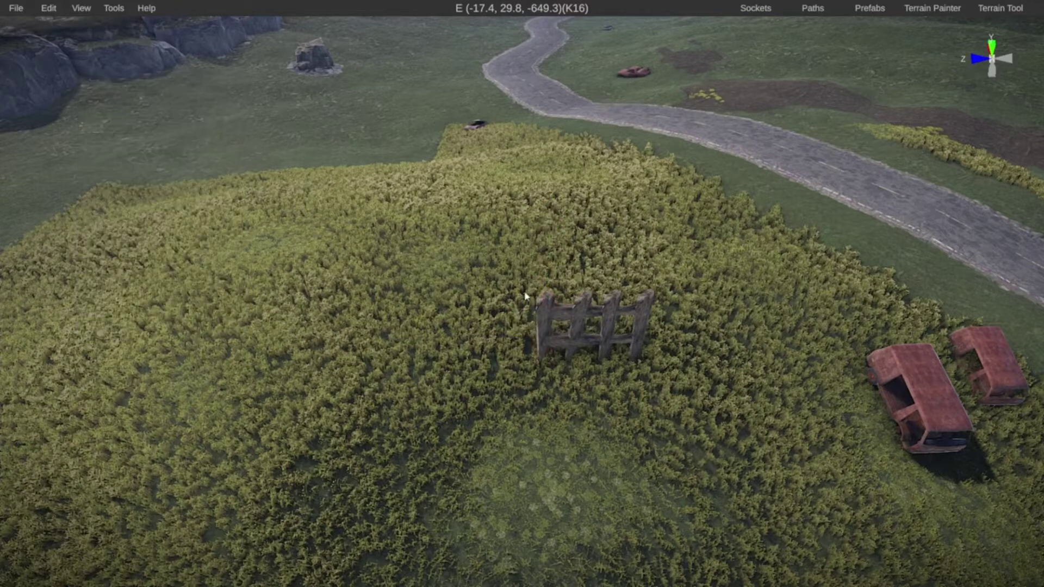
pyautogui.moveTo(510, 279); pyautogui.dragTo(672, 369)
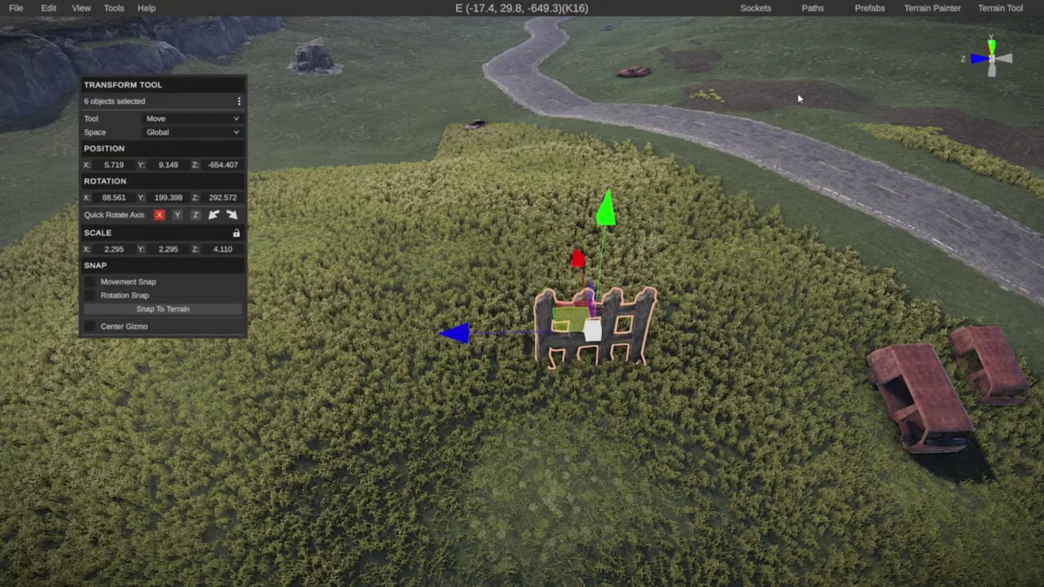
pyautogui.click(865, 24)
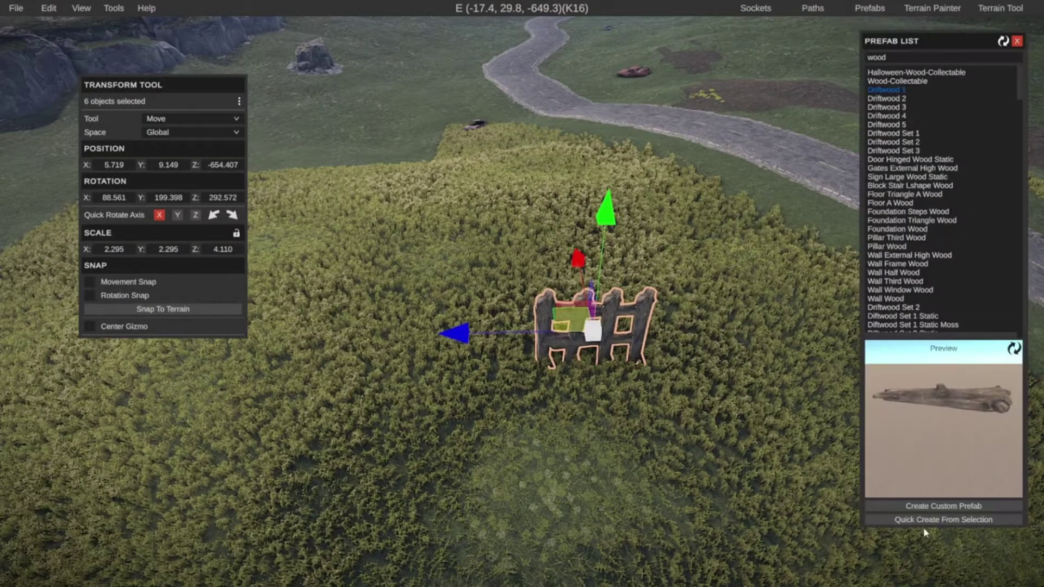
pyautogui.click(957, 520)
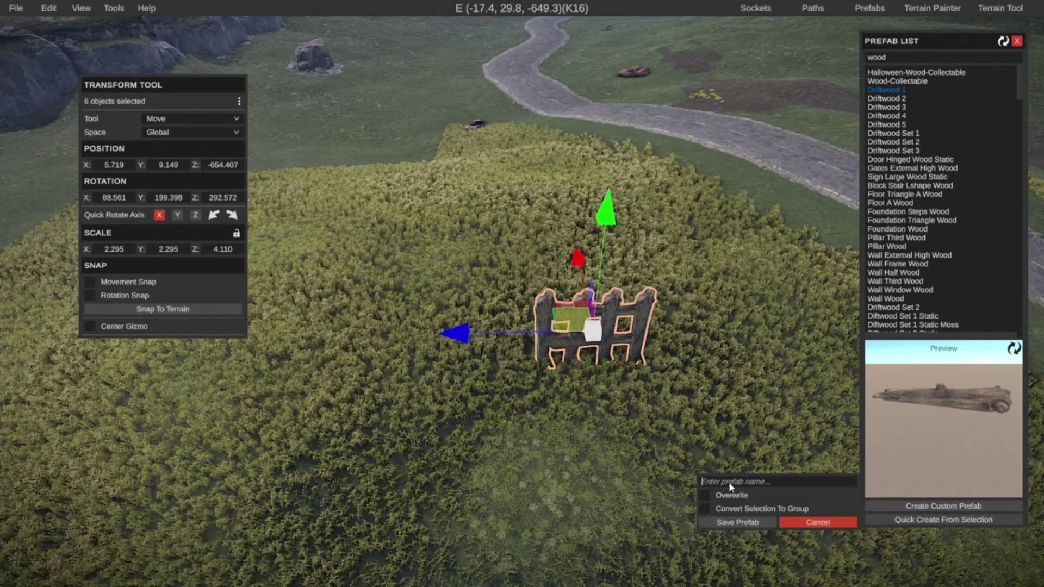
pyautogui.write('Gate3')
pyautogui.click(797, 509)
pyautogui.click(735, 523)
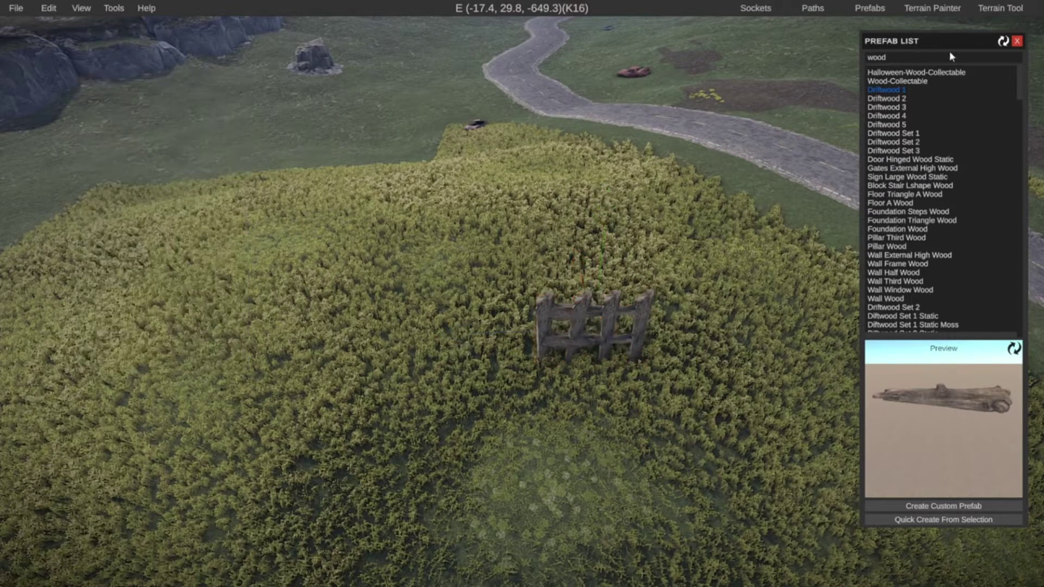
# Step: Clear the prefab search and place the custom Gate prefab in the field near the original gate, raising it slightly
pyautogui.click(974, 56)
pyautogui.press('BackSpace')
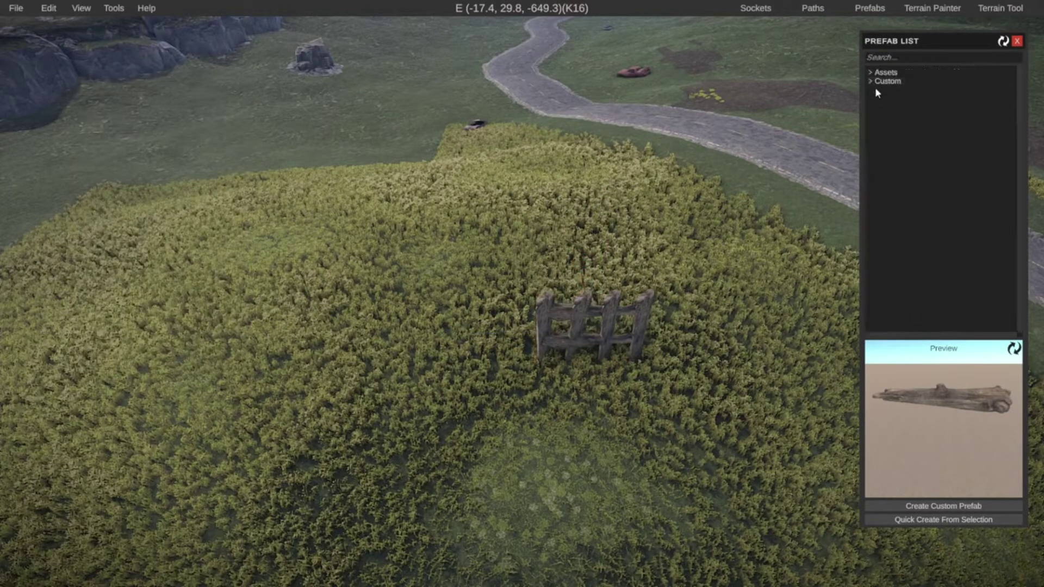
pyautogui.click(871, 81)
pyautogui.scroll(-10, 888, 305)
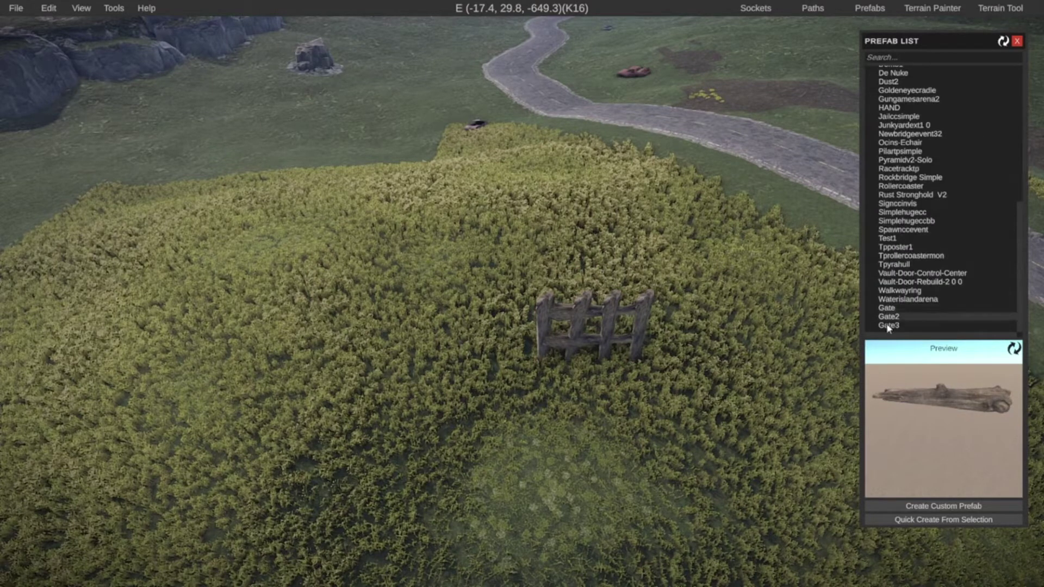
pyautogui.click(887, 309)
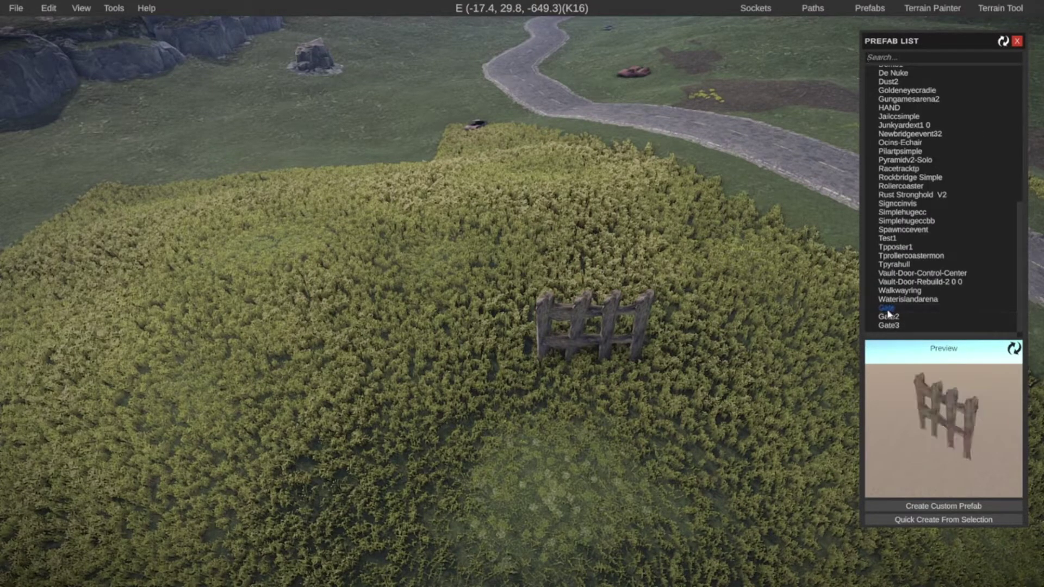
pyautogui.moveTo(888, 309); pyautogui.dragTo(344, 233)
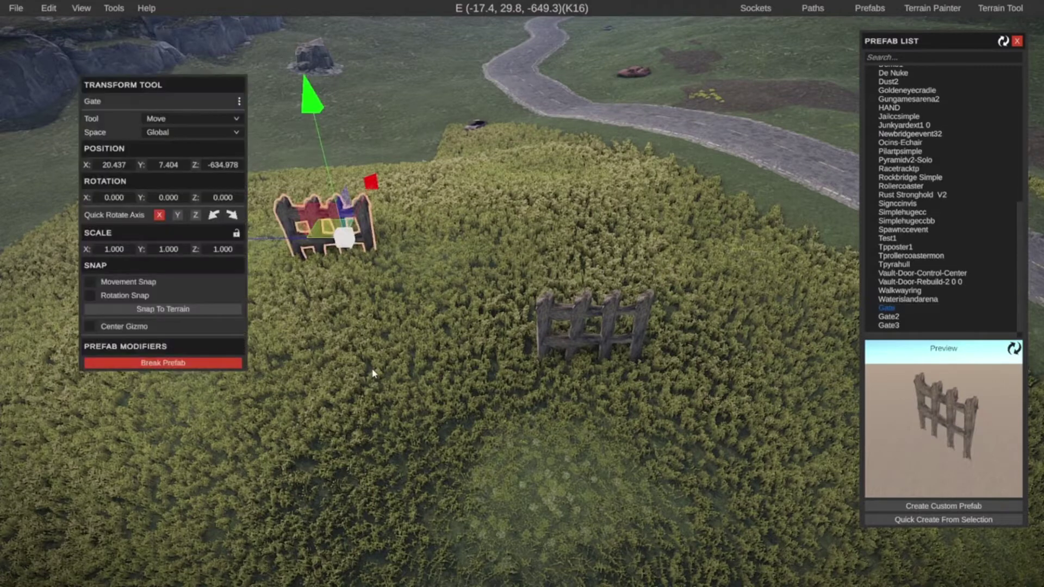
pyautogui.moveTo(309, 94)
pyautogui.mouseDown()
pyautogui.moveTo(308, 72)
pyautogui.moveTo(314, 110)
pyautogui.moveTo(310, 88)
pyautogui.mouseUp()
# Step: Place the Gate2 prefab in the field behind the original gate and apply its height and alpha masks
pyautogui.click(888, 318)
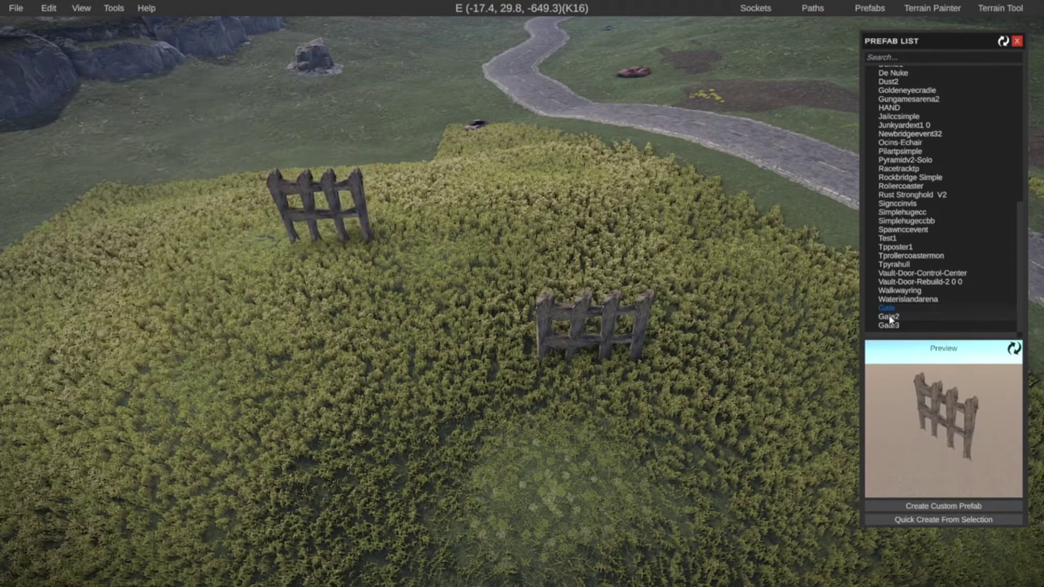
pyautogui.moveTo(890, 322); pyautogui.dragTo(641, 208)
pyautogui.moveTo(653, 140); pyautogui.dragTo(657, 93)
pyautogui.hotkey('ctrl', 'z')
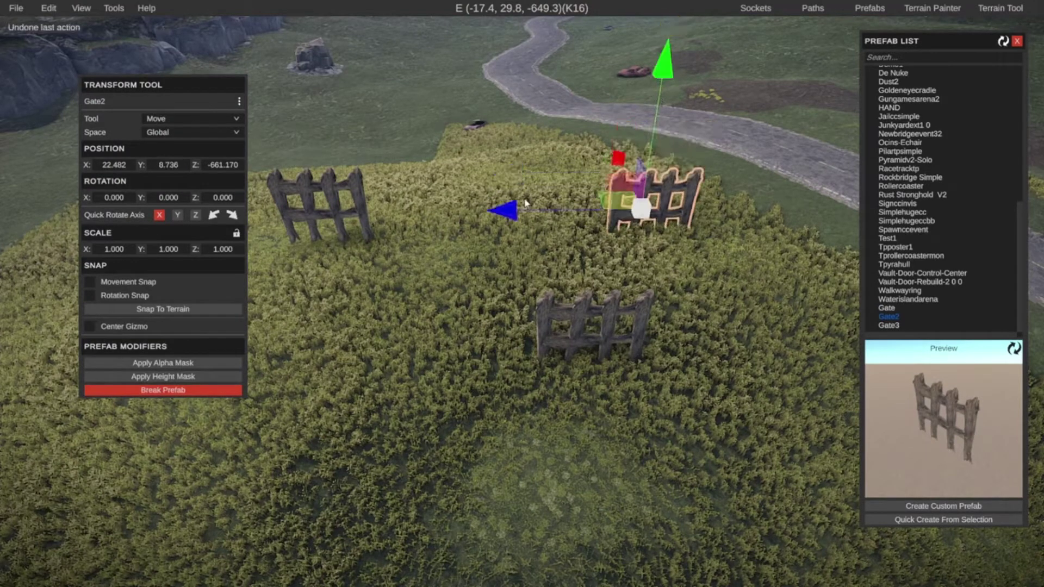
pyautogui.click(163, 380)
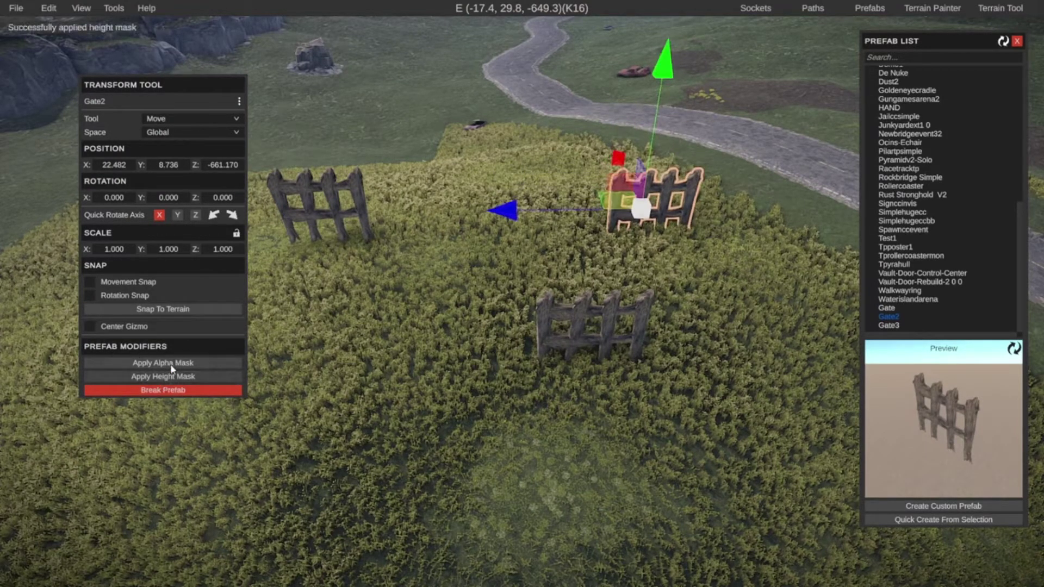
pyautogui.click(172, 363)
# Step: Move Gate2 along the X axis to about -18, beside the shoreline, and apply its height mask there
pyautogui.moveTo(619, 162); pyautogui.dragTo(646, 474)
pyautogui.moveTo(645, 474); pyautogui.dragTo(894, 464, button='right')
pyautogui.press('s')
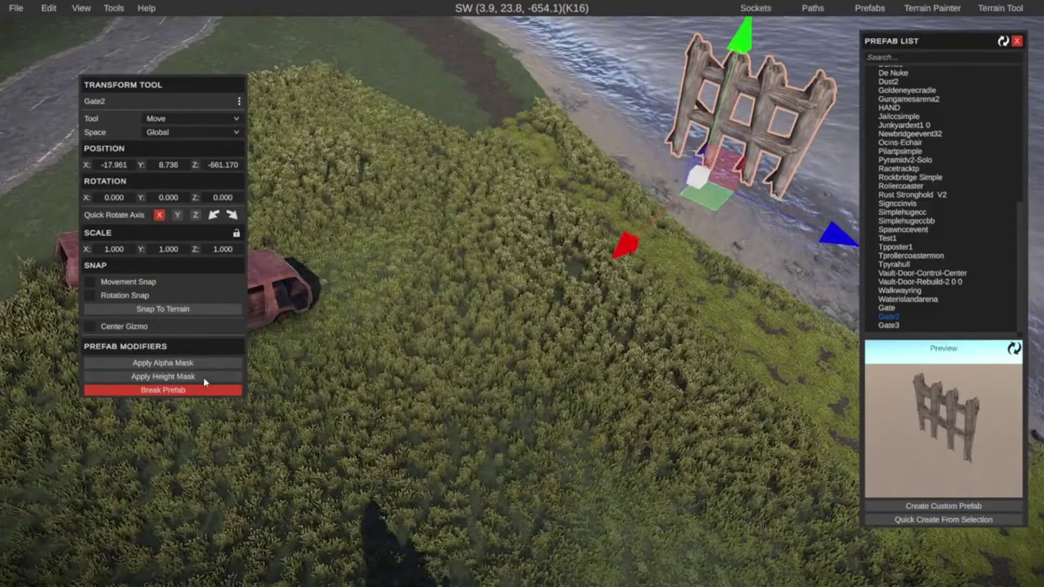
pyautogui.click(202, 376)
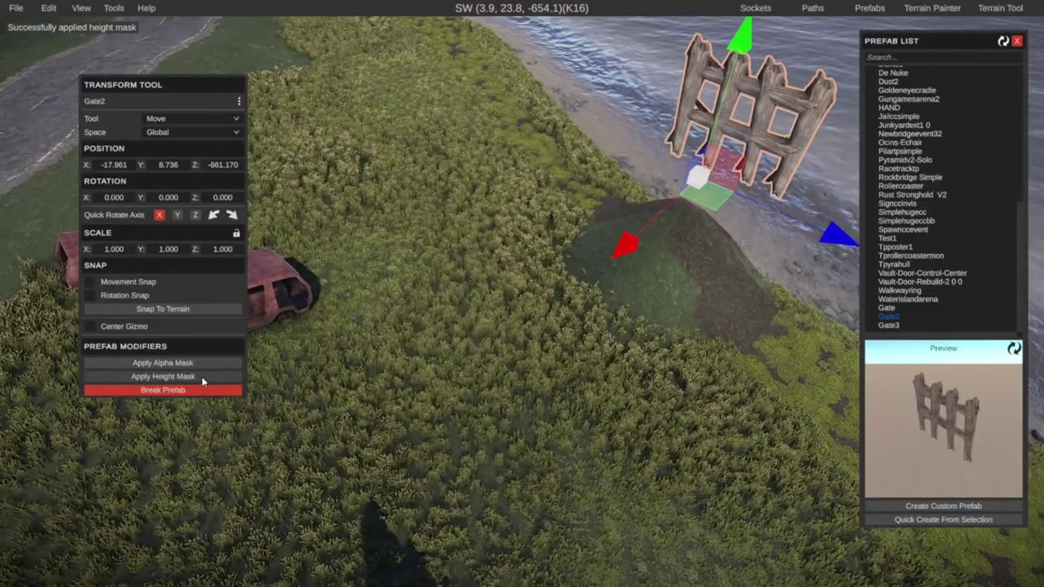
# Step: Inspect the reshaped terrain beneath Gate2 at the shoreline and apply the prefab's alpha mask
pyautogui.press('w')
pyautogui.moveTo(571, 340); pyautogui.dragTo(472, 282, button='right')
pyautogui.press('d')
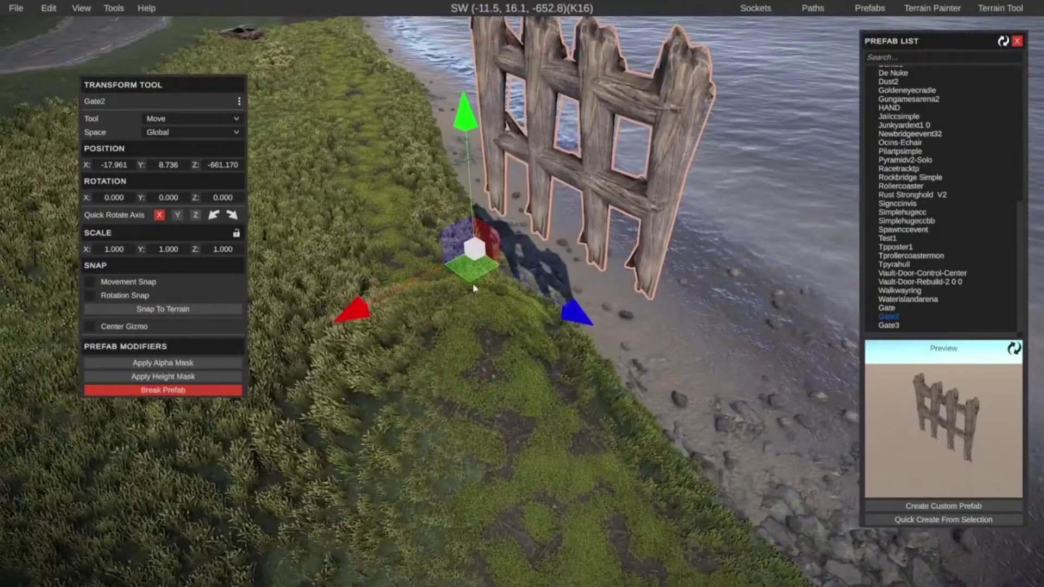
pyautogui.scroll(-5, 522, 310)
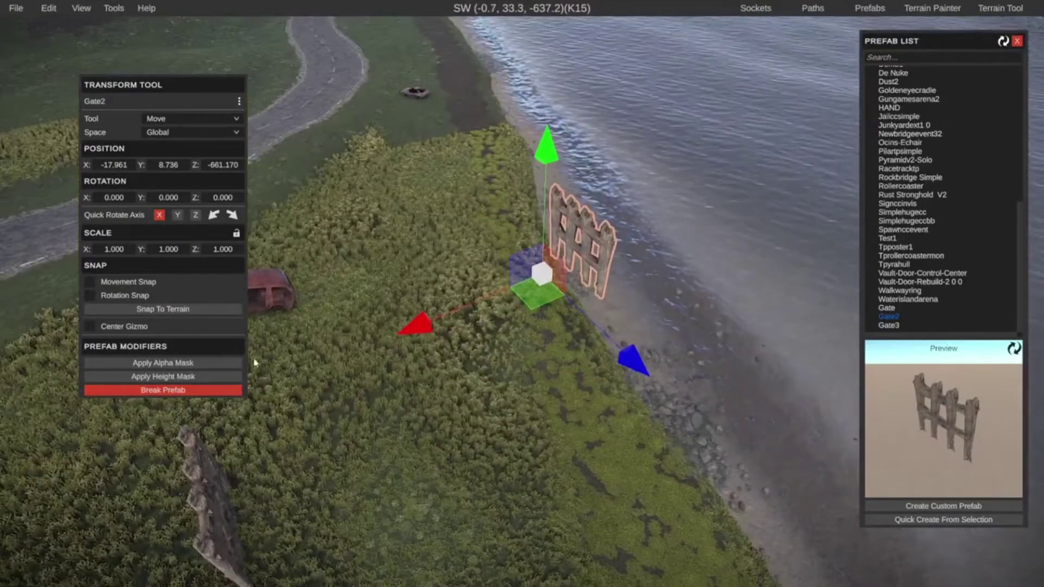
pyautogui.click(213, 365)
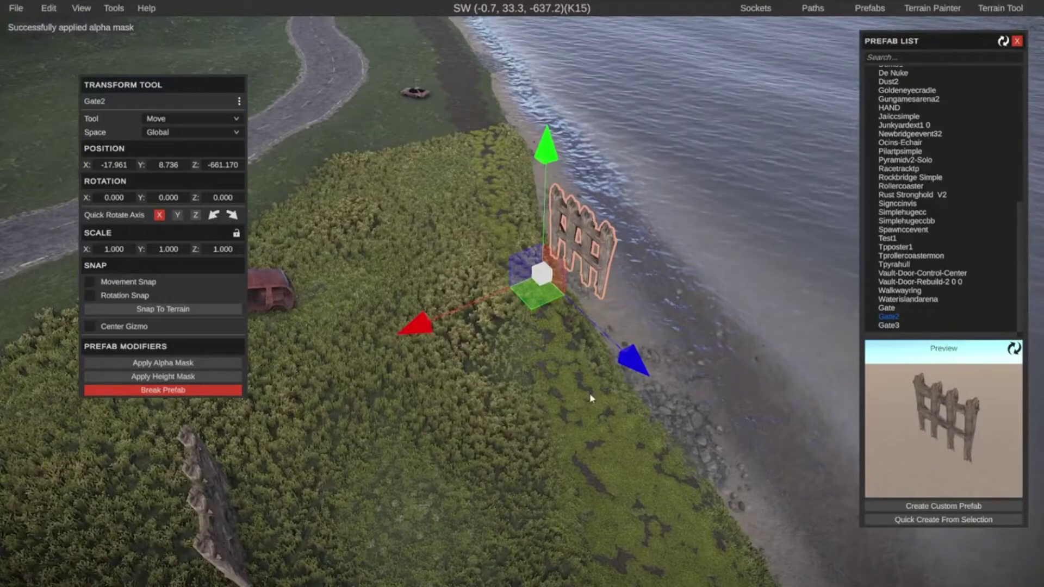
# Step: Place the Gate3 prefab in the field in front of the other gates and shift it along Z to about -637
pyautogui.press('d')
pyautogui.moveTo(591, 397); pyautogui.dragTo(553, 376, button='right')
pyautogui.press('f')
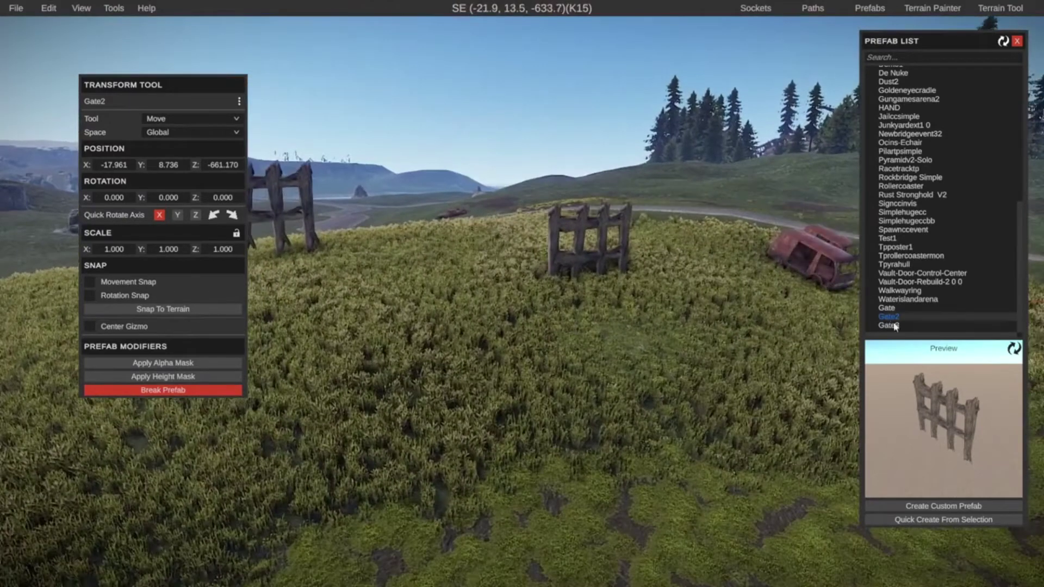
pyautogui.click(887, 325)
pyautogui.moveTo(887, 325); pyautogui.dragTo(403, 343)
pyautogui.press('a')
pyautogui.moveTo(409, 385)
pyautogui.mouseDown(button='right')
pyautogui.moveTo(510, 396)
pyautogui.moveTo(414, 382)
pyautogui.mouseUp(button='right')
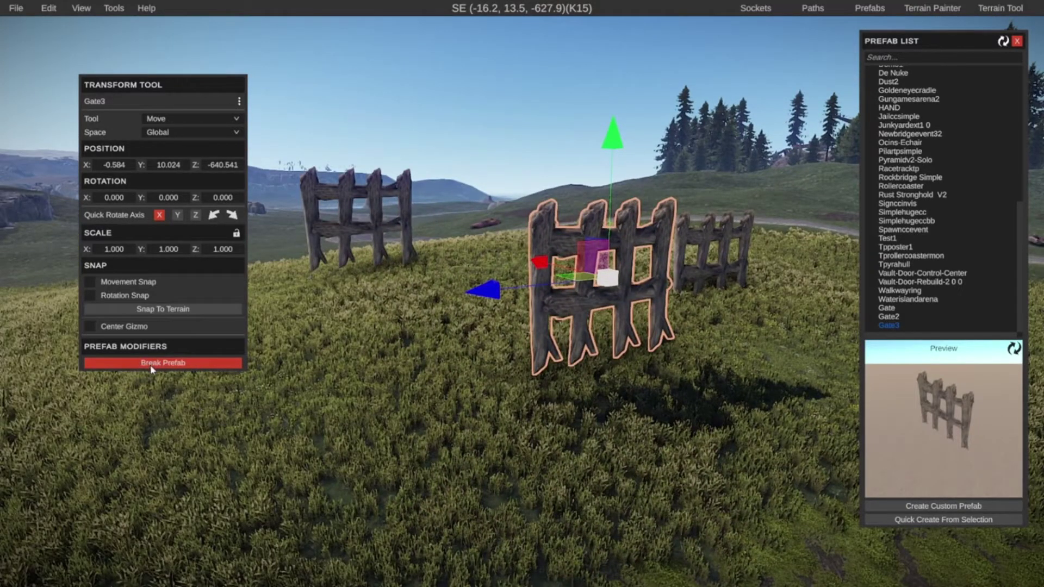
pyautogui.moveTo(495, 291); pyautogui.dragTo(417, 316)
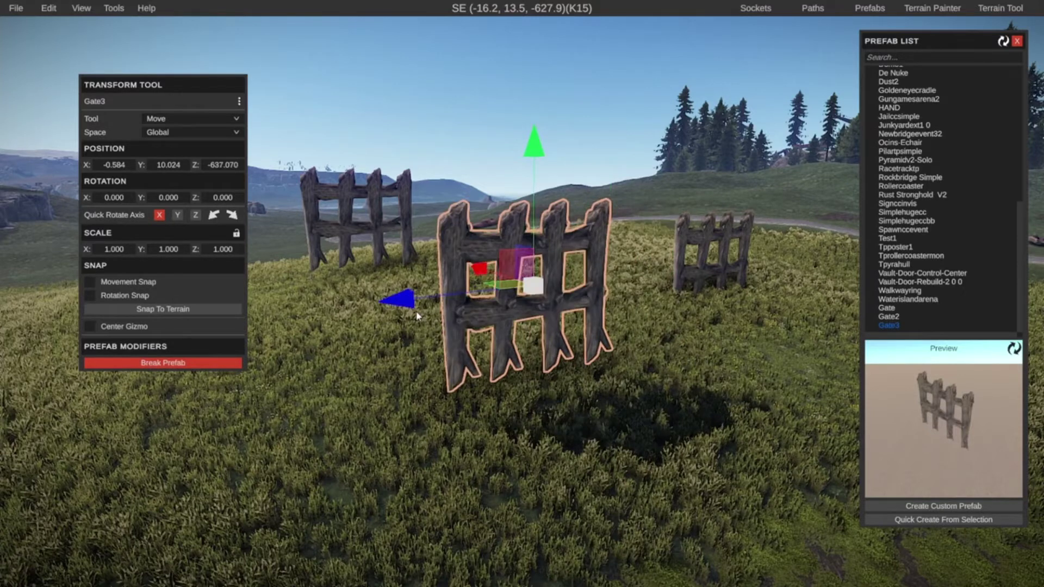
# Step: Break the Gate3 prefab into individual pieces and select its outermost driftwood post
pyautogui.click(177, 362)
pyautogui.click(465, 305)
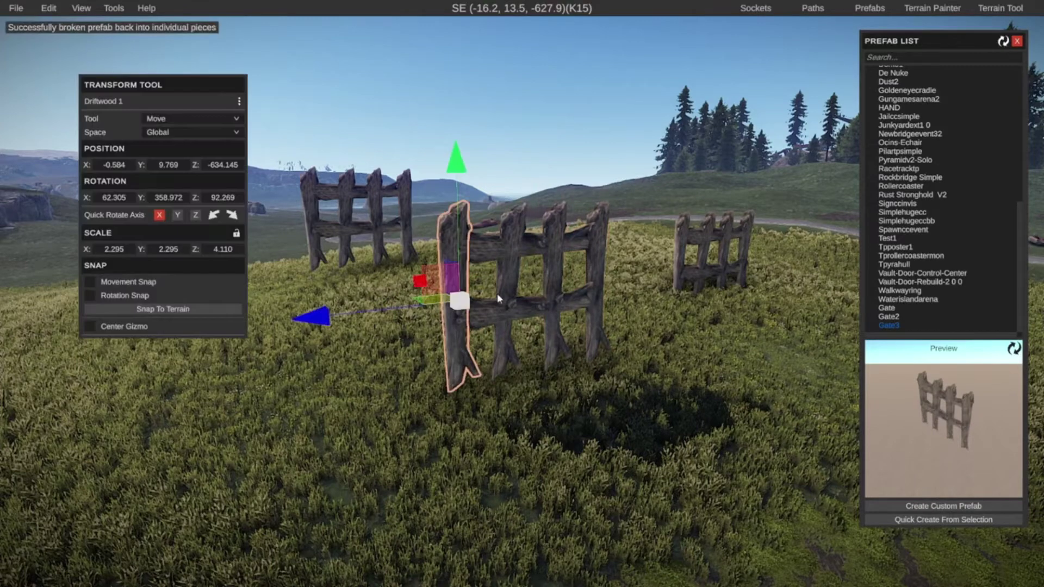
# Step: Select the Harbor 1 monument on the coast southwest of the gates
pyautogui.click(534, 316)
pyautogui.click(536, 321)
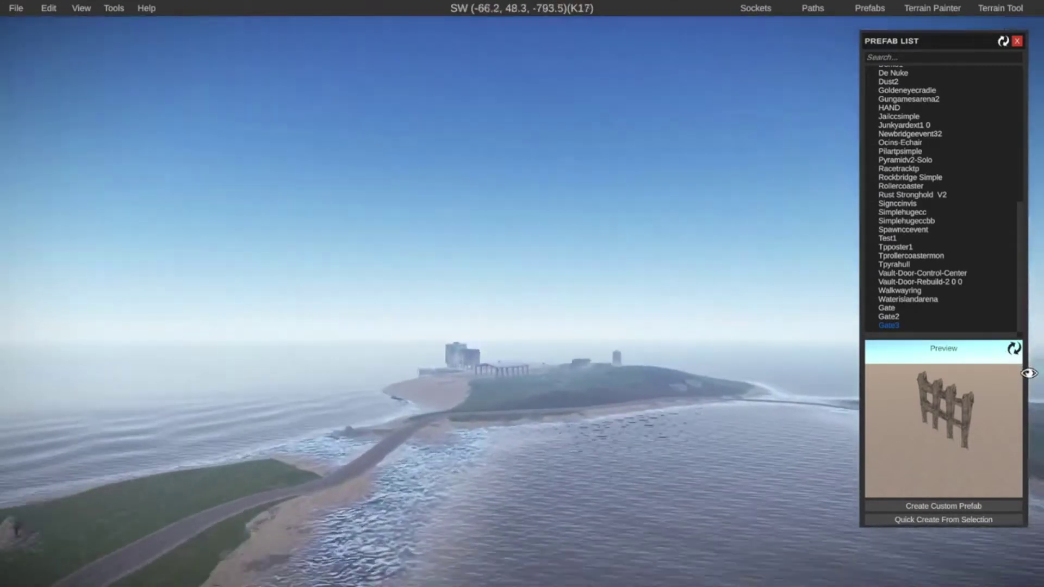
pyautogui.press('w')
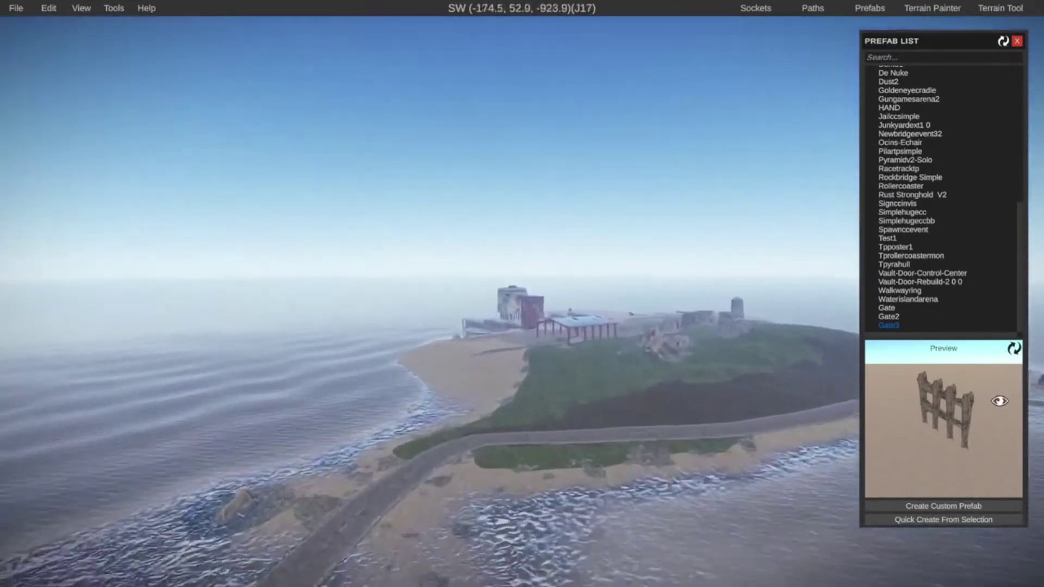
pyautogui.press('w')
pyautogui.moveTo(999, 401); pyautogui.dragTo(1015, 403, button='right')
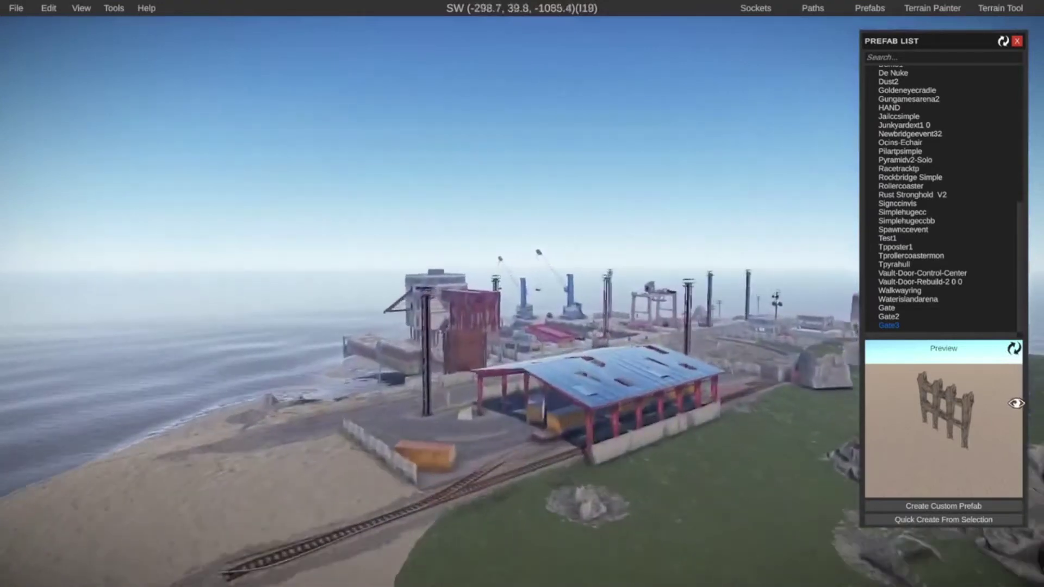
pyautogui.press('w')
pyautogui.click(566, 367)
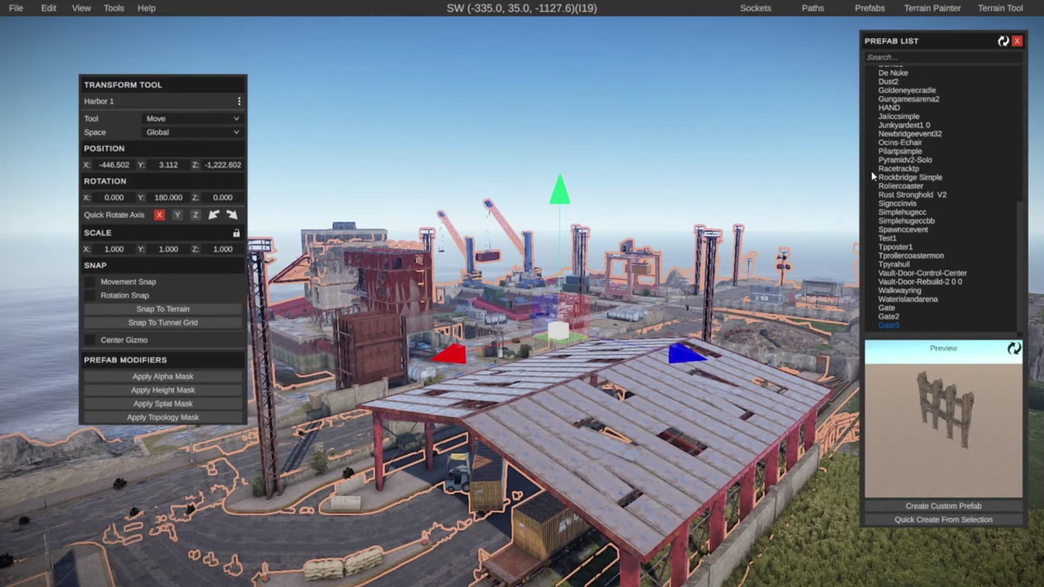
# Step: Place the Test1 custom prefab inside the harbor at about X -443, Z -1206
pyautogui.click(891, 241)
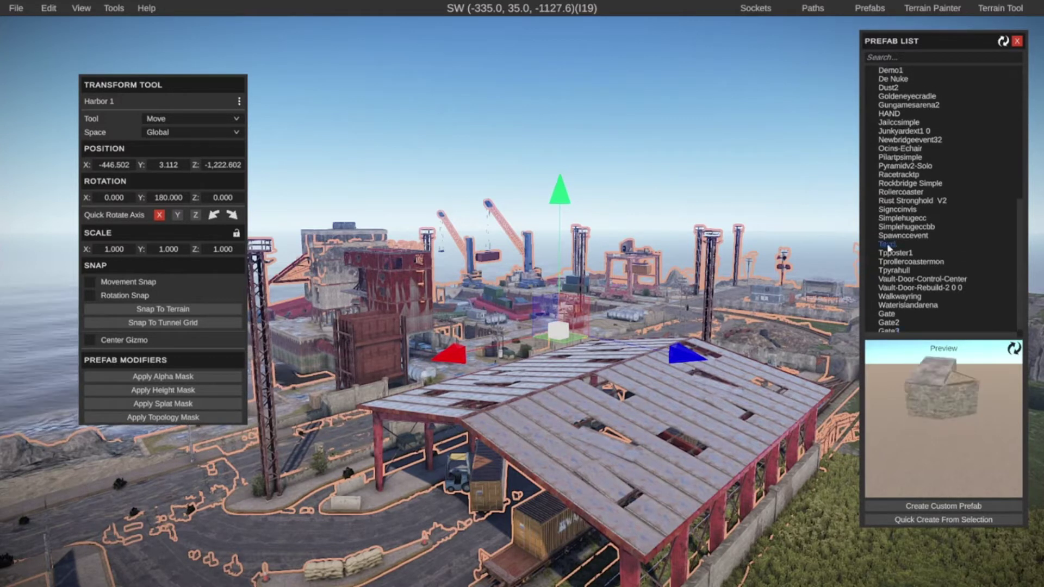
pyautogui.moveTo(598, 323); pyautogui.dragTo(599, 324)
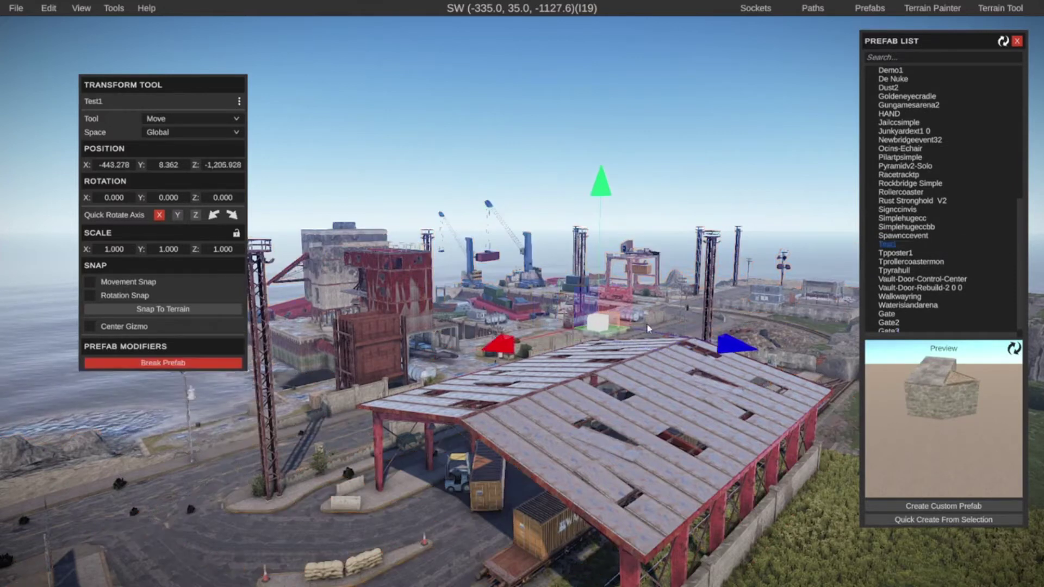
pyautogui.click(687, 210)
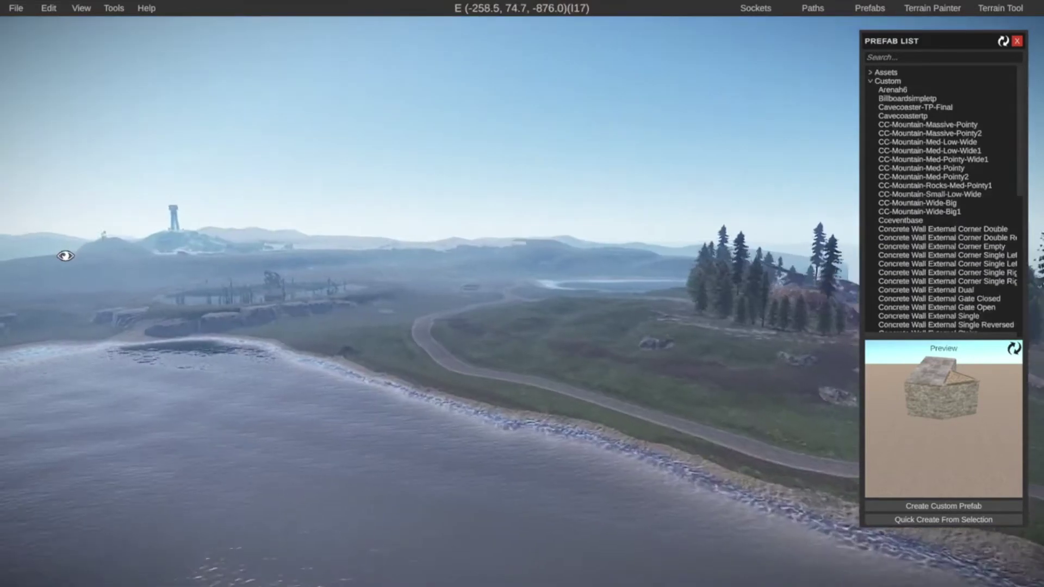
pyautogui.moveTo(63, 251); pyautogui.dragTo(312, 383, button='right')
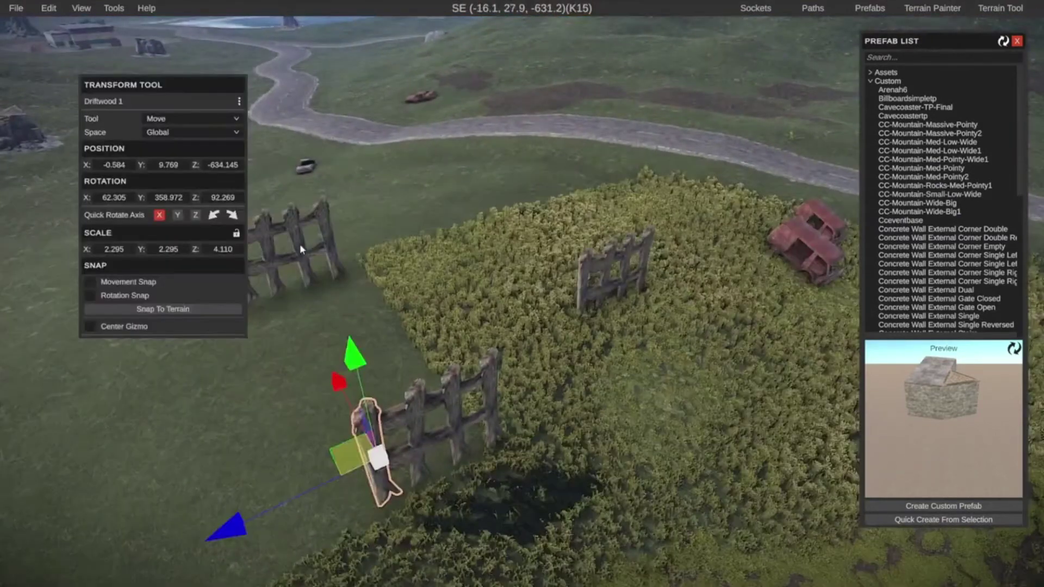
pyautogui.click(299, 243)
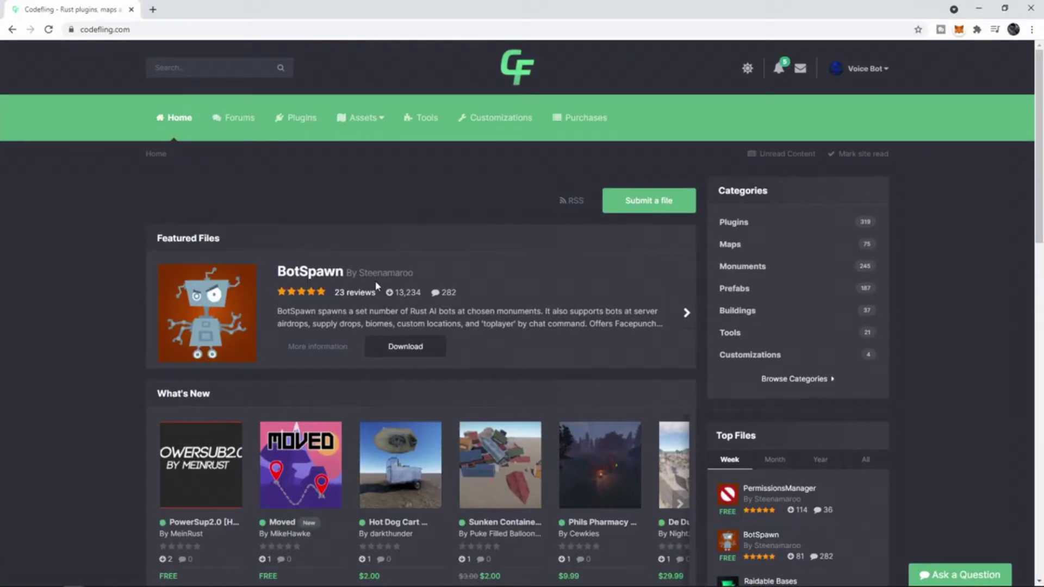
# Step: Download the free Dock Fighting Arena prefab from the Codefling website in the browser and open the WoodzDockArena.zip archive
pyautogui.moveTo(373, 137)
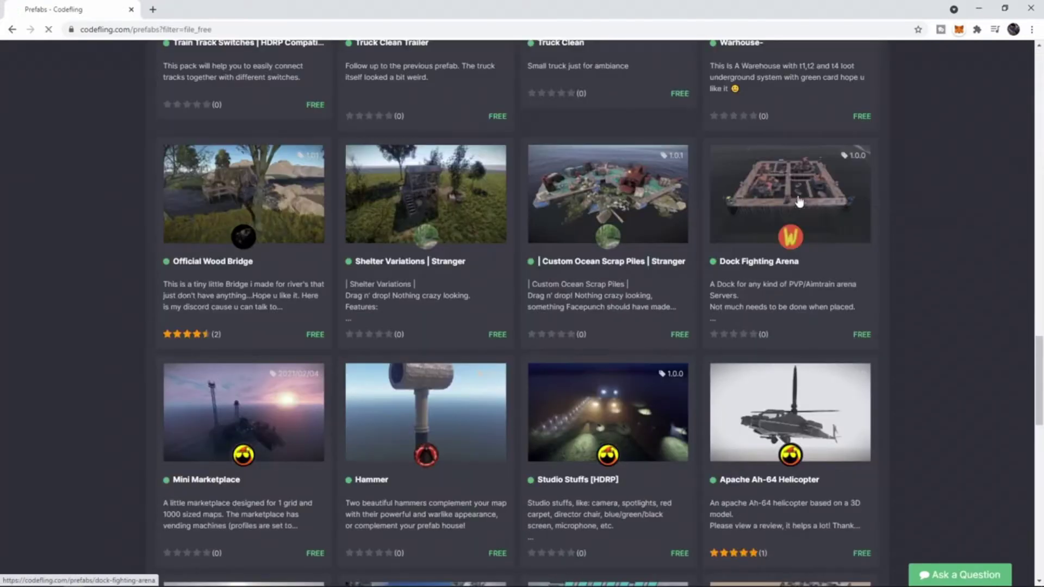
pyautogui.click(799, 202)
pyautogui.click(792, 410)
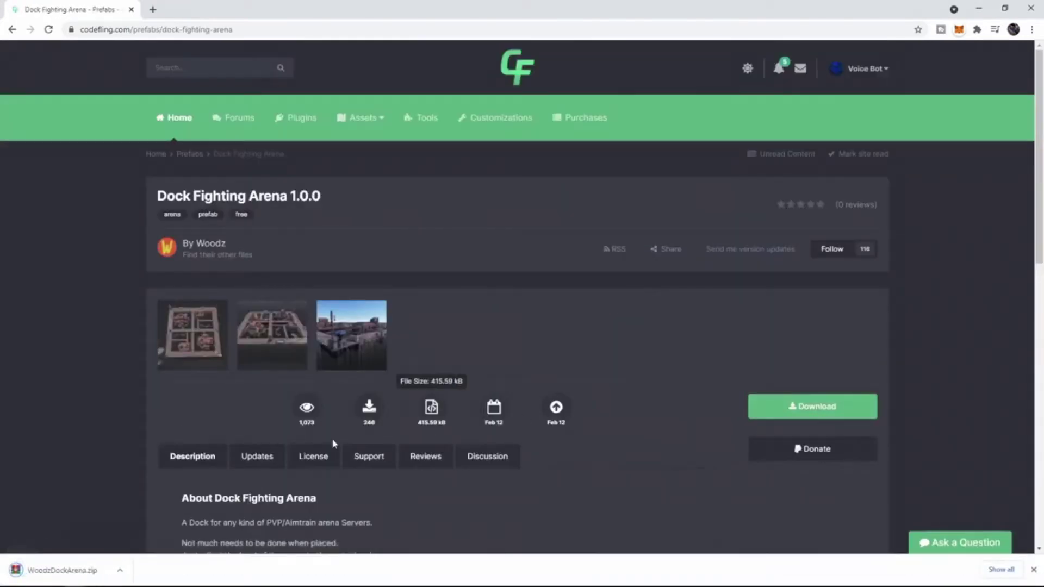
pyautogui.click(983, 9)
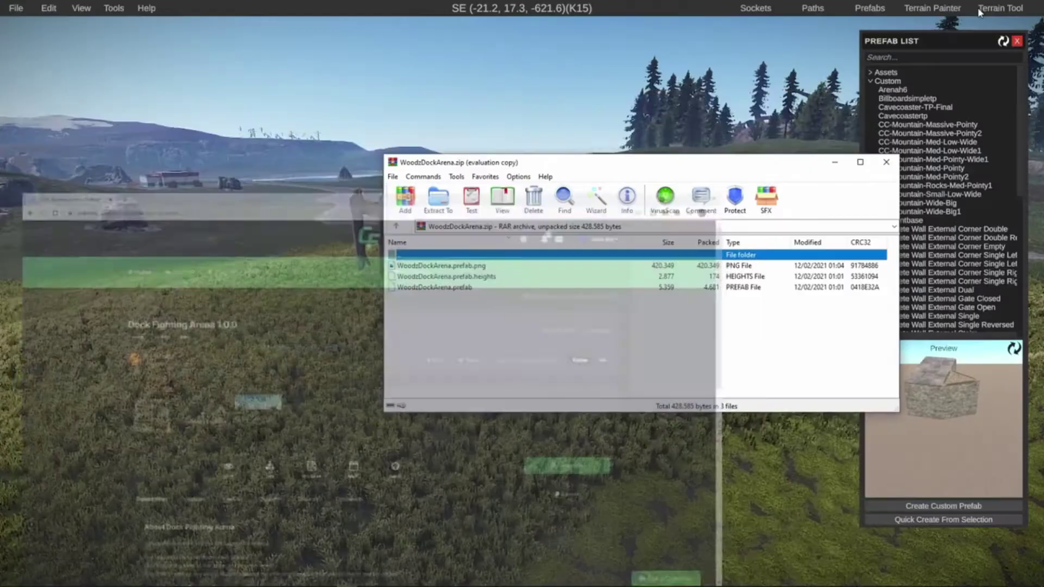
pyautogui.moveTo(668, 171); pyautogui.dragTo(590, 175)
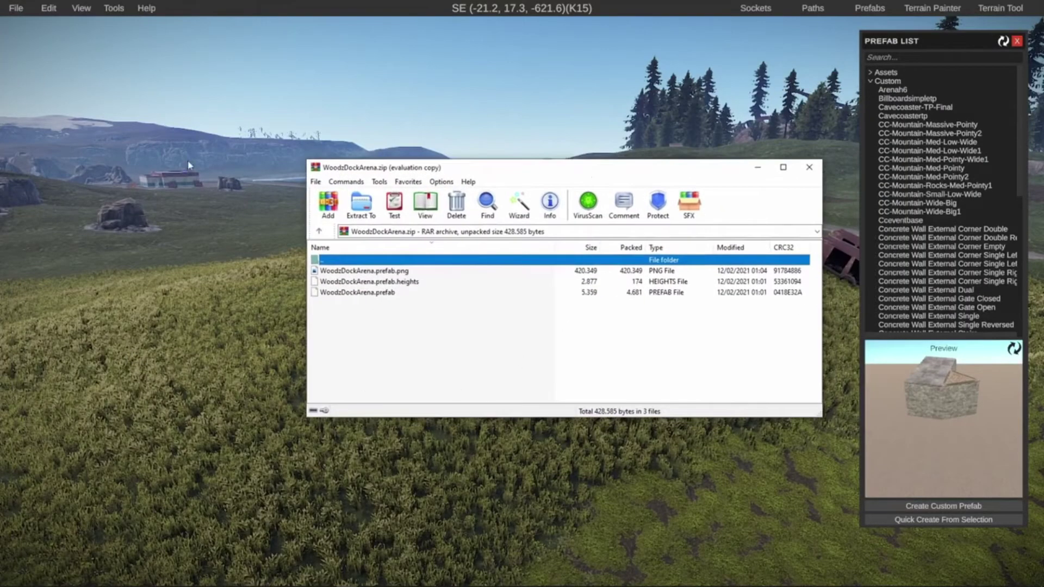
# Step: Switch to File Explorer and open the CustomPrefabs folder inside the RustEdit installation folder
pyautogui.click(207, 225)
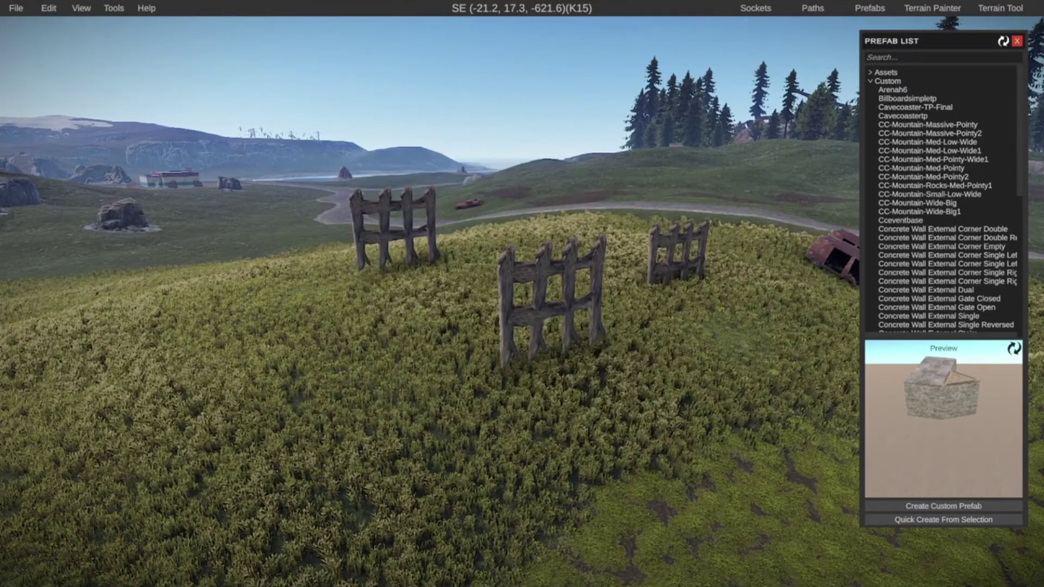
pyautogui.moveTo(345, 321); pyautogui.dragTo(346, 303, button='right')
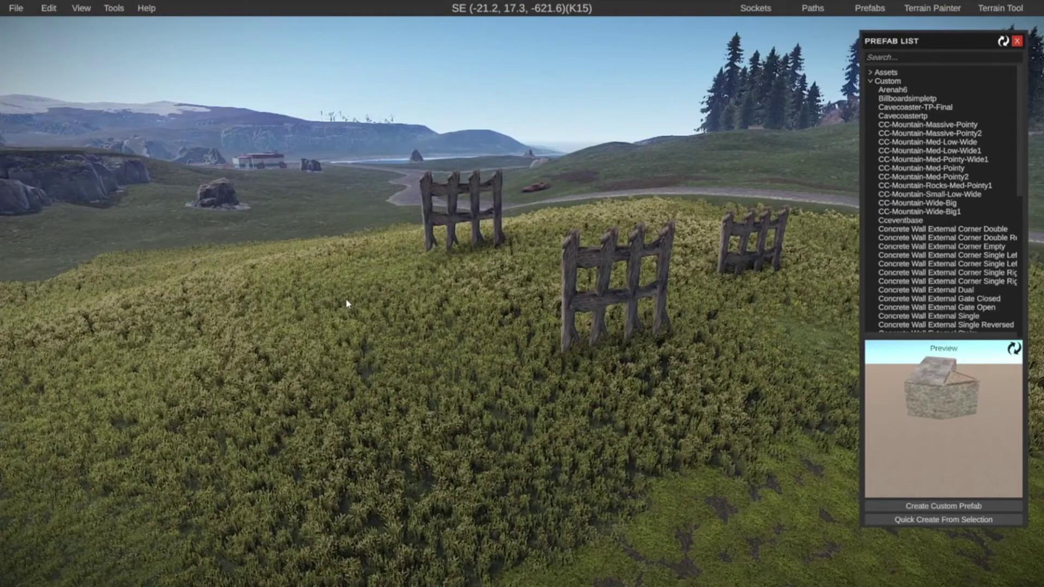
pyautogui.press('F12')
pyautogui.hotkey('alt', 'Tab')
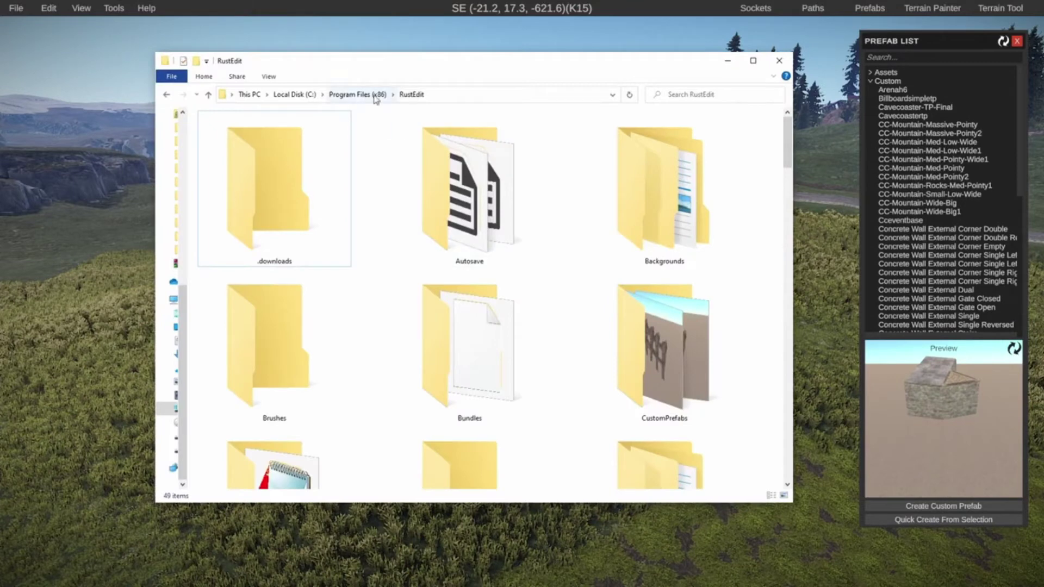
pyautogui.scroll(-2, 419, 261)
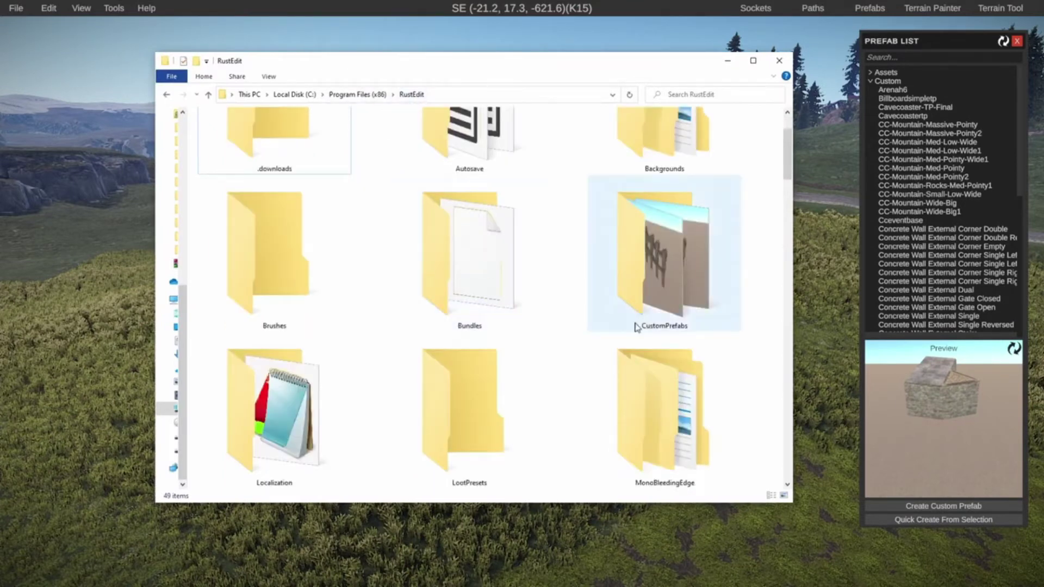
pyautogui.doubleClick(656, 268)
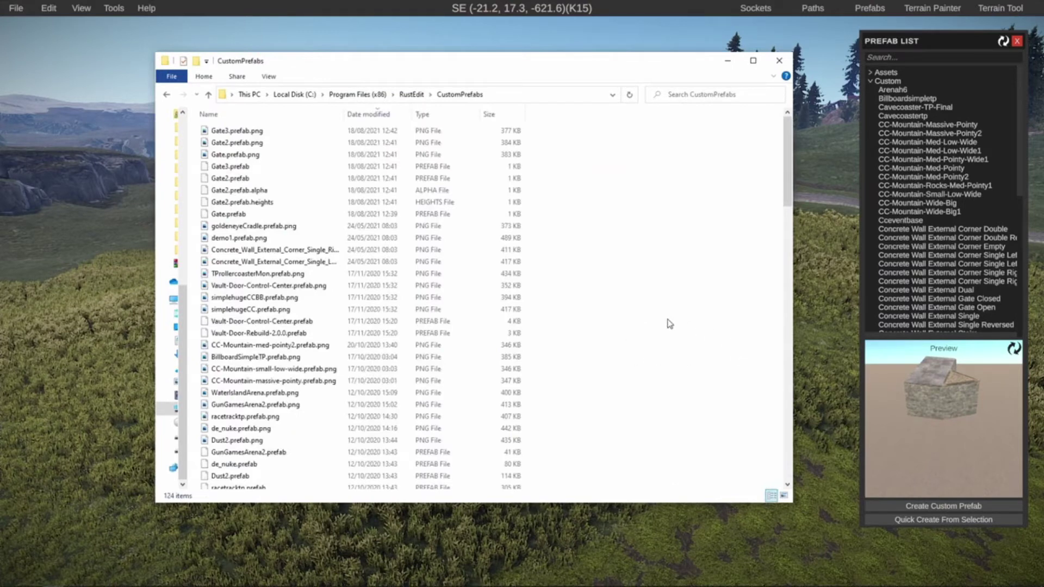
# Step: Copy the WoodzDockArena PNG, heights and prefab files from the archive into the CustomPrefabs folder and refresh the prefab list
pyautogui.hotkey('alt', 'Tab')
pyautogui.moveTo(521, 169); pyautogui.dragTo(694, 166)
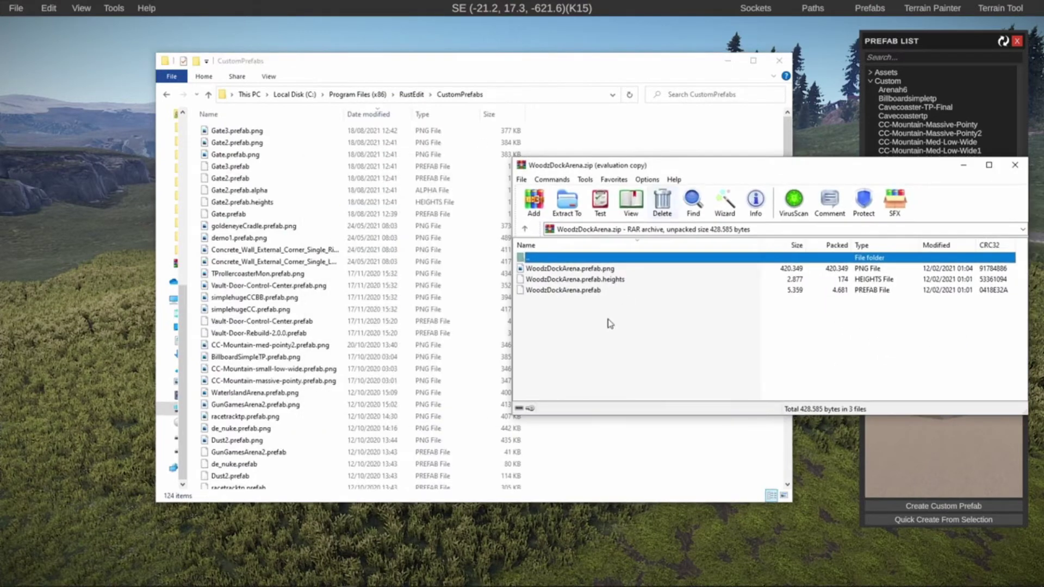
pyautogui.moveTo(605, 318); pyautogui.dragTo(575, 273)
pyautogui.moveTo(294, 266); pyautogui.dragTo(617, 281)
pyautogui.click(1004, 42)
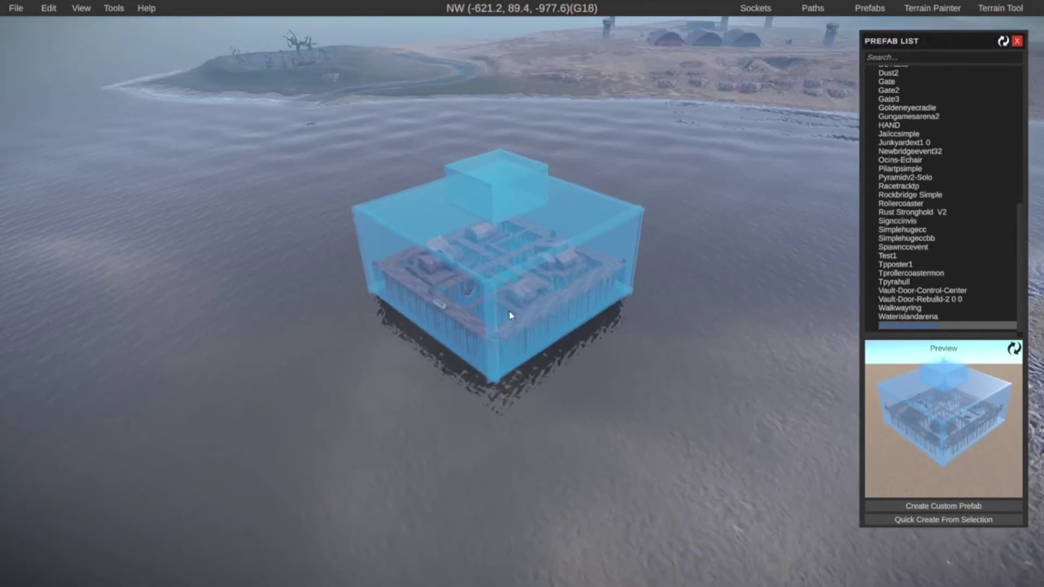
# Step: Place the Woodzdockarena prefab in the open water near the shore and lower it to about Y -3.18
pyautogui.click(508, 312)
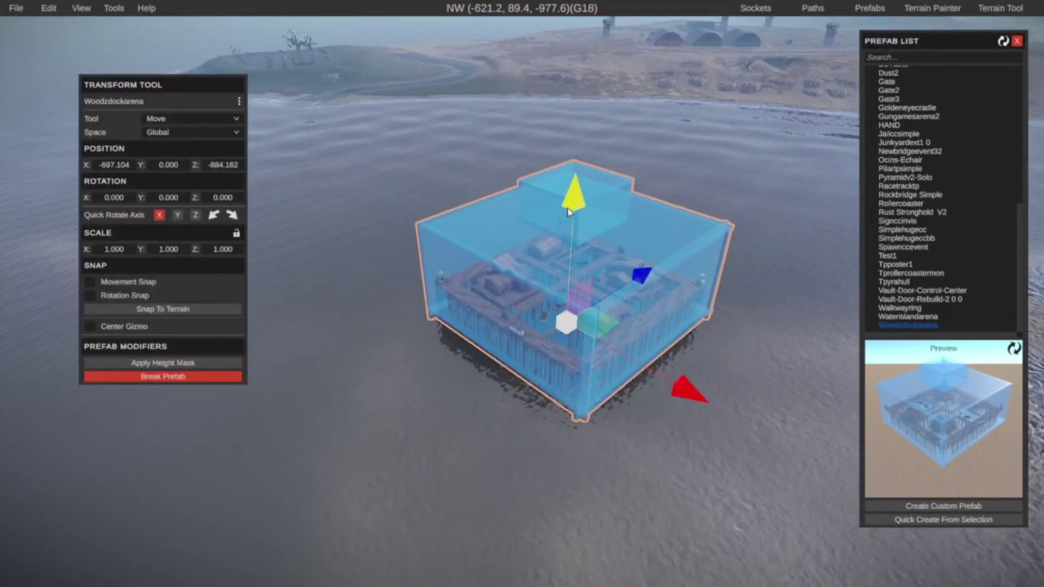
pyautogui.moveTo(565, 217); pyautogui.dragTo(565, 220)
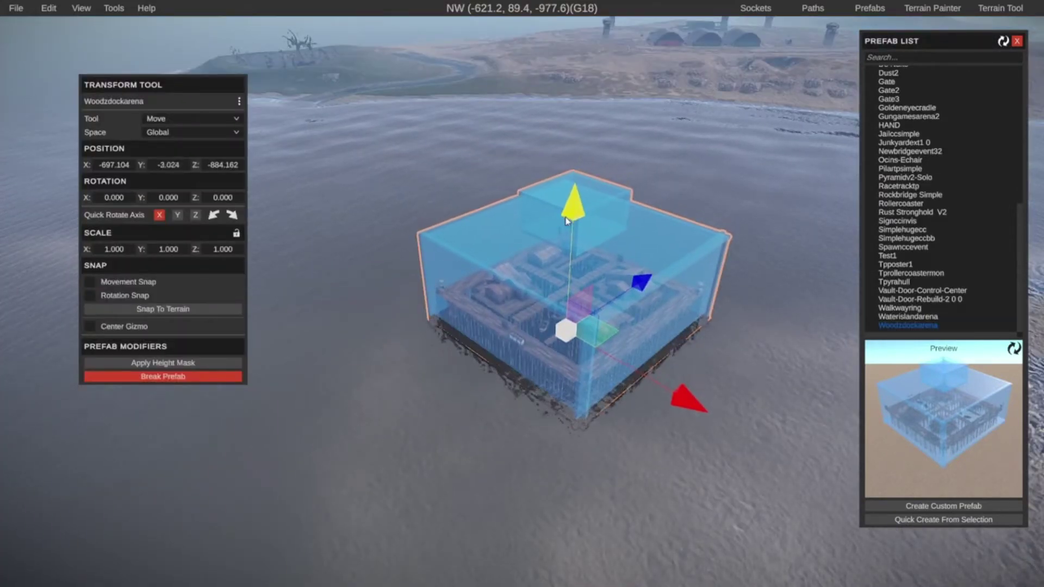
pyautogui.click(773, 382)
pyautogui.press('w')
pyautogui.moveTo(773, 382); pyautogui.dragTo(904, 319, button='right')
pyautogui.click(533, 378)
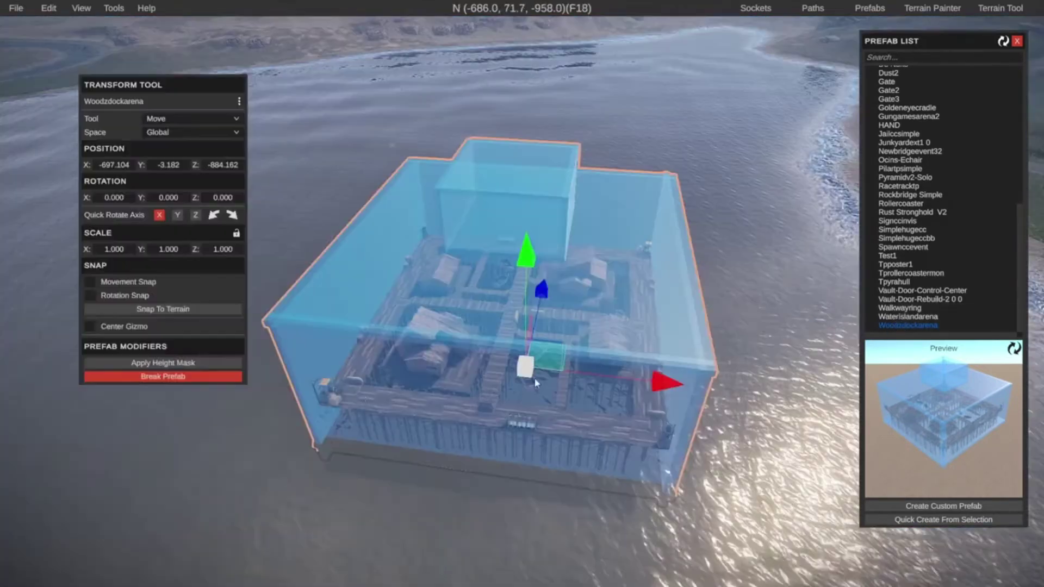
# Step: Try the dock arena's height mask, look at the arena from its corner, and undo the mask
pyautogui.click(163, 368)
pyautogui.press('w')
pyautogui.press('d')
pyautogui.moveTo(719, 464); pyautogui.dragTo(156, 94, button='right')
pyautogui.hotkey('ctrl', 'z')
# Step: Hide the water and apply the dock arena's height mask to the seabed, undoing and reapplying it for comparison
pyautogui.click(81, 8)
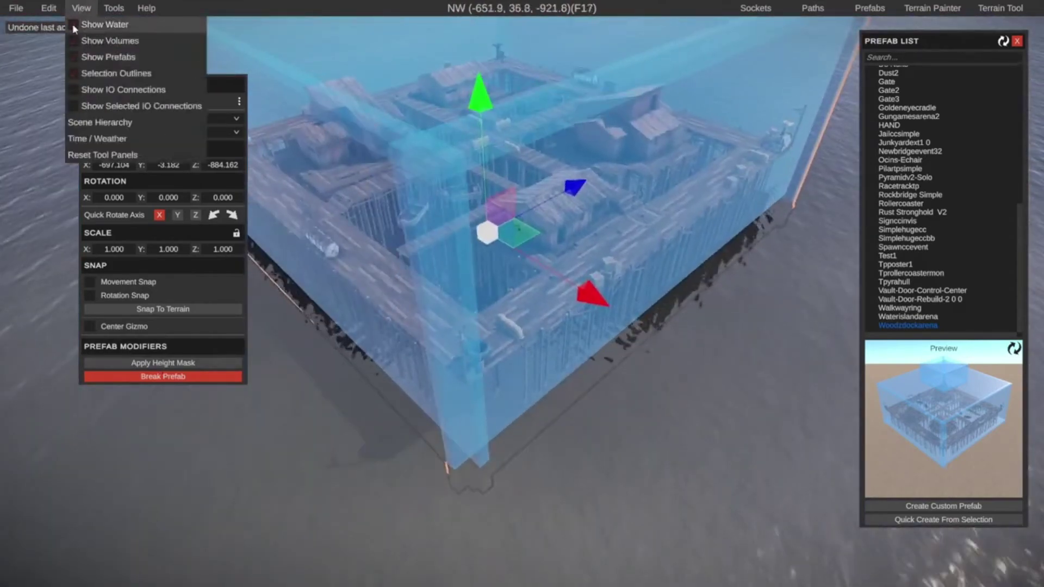
pyautogui.click(73, 24)
pyautogui.moveTo(598, 294); pyautogui.dragTo(700, 294, button='right')
pyautogui.click(178, 364)
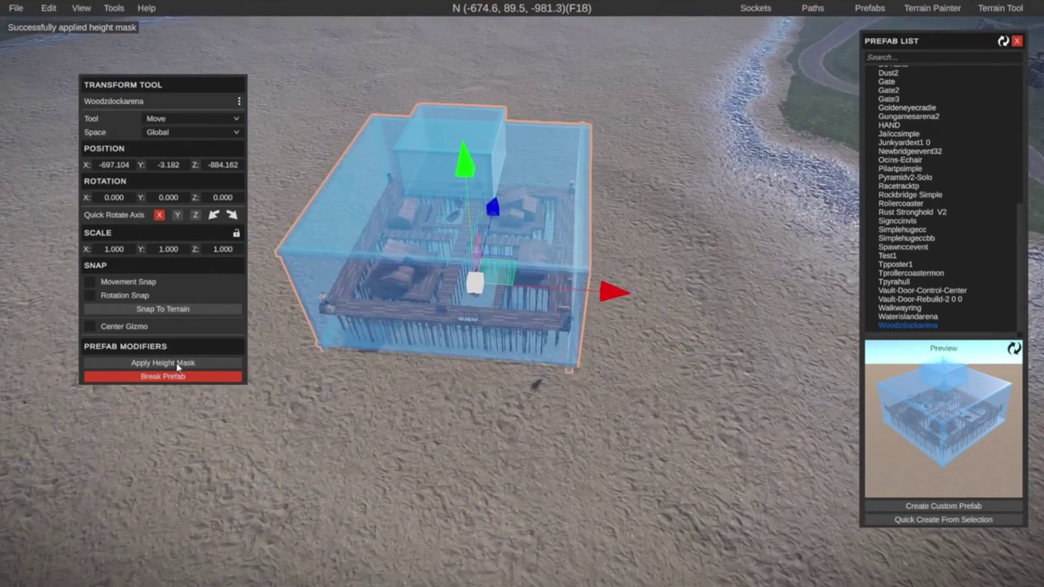
pyautogui.hotkey('ctrl', 'z')
pyautogui.click(178, 364)
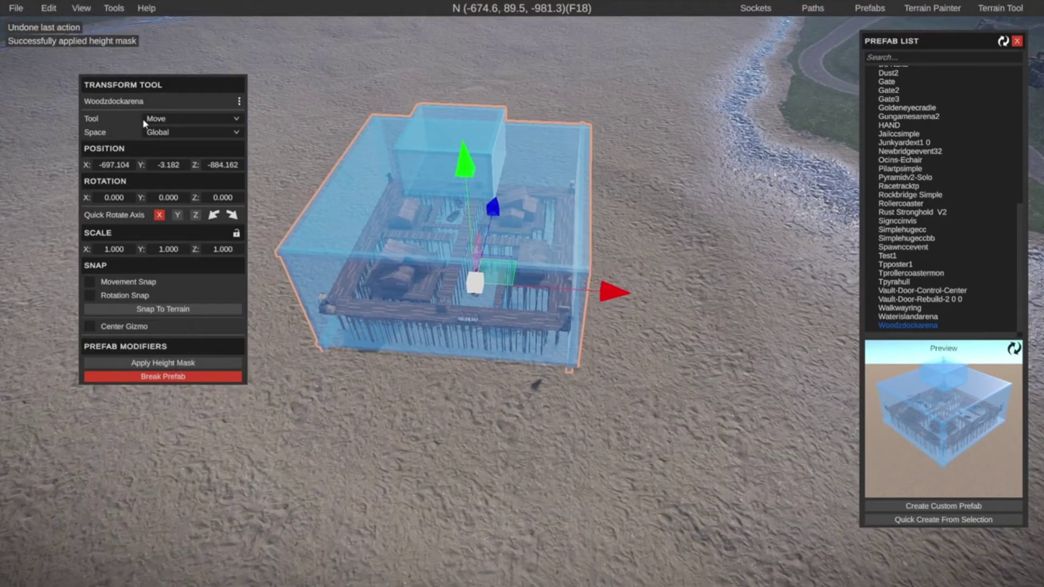
# Step: Show the water again and break the Woodzdockarena prefab into individual pieces
pyautogui.click(82, 9)
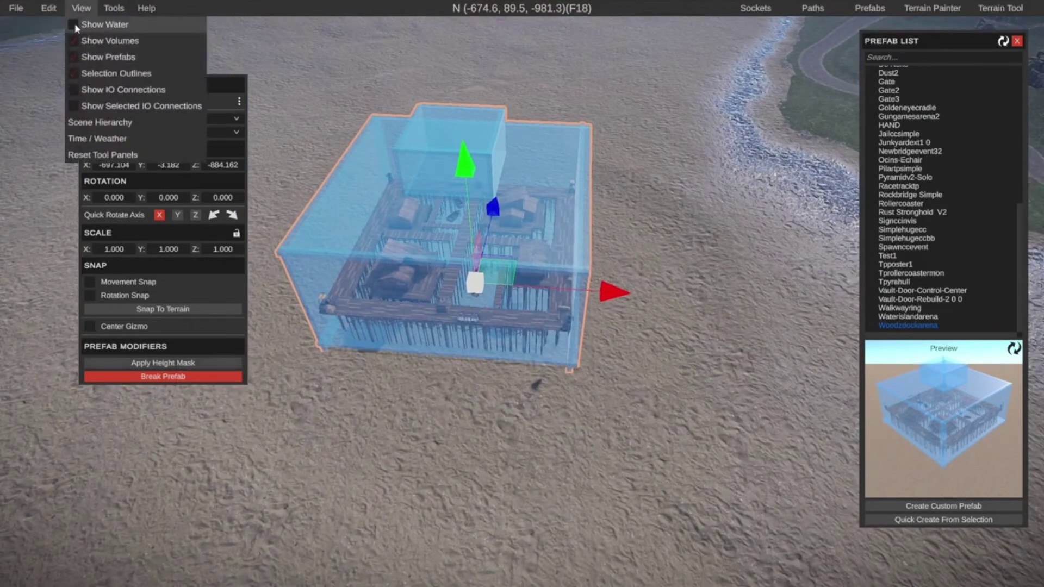
pyautogui.click(76, 25)
pyautogui.click(173, 378)
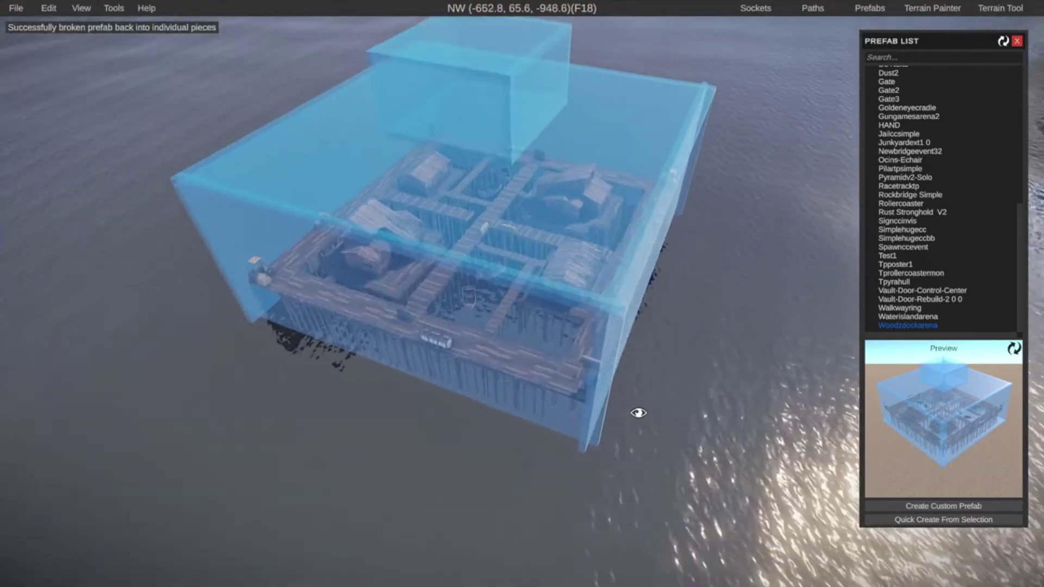
# Step: Delete the blue Prevent Movement volumes surrounding the dock arena and the smaller volume box above it
pyautogui.click(522, 343)
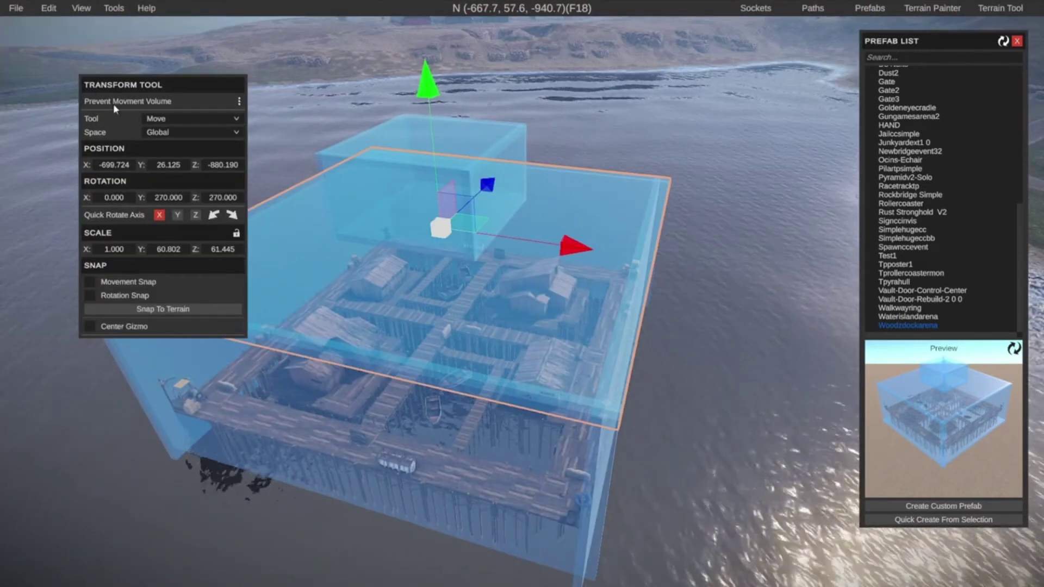
pyautogui.moveTo(522, 342); pyautogui.dragTo(661, 289, button='right')
pyautogui.press('a')
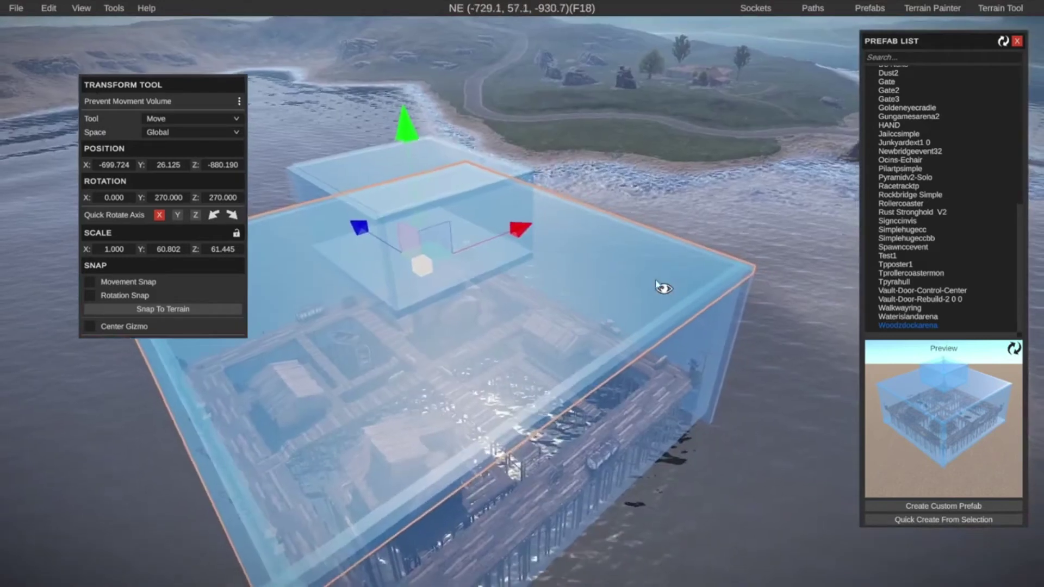
pyautogui.press('Delete')
pyautogui.click(440, 276)
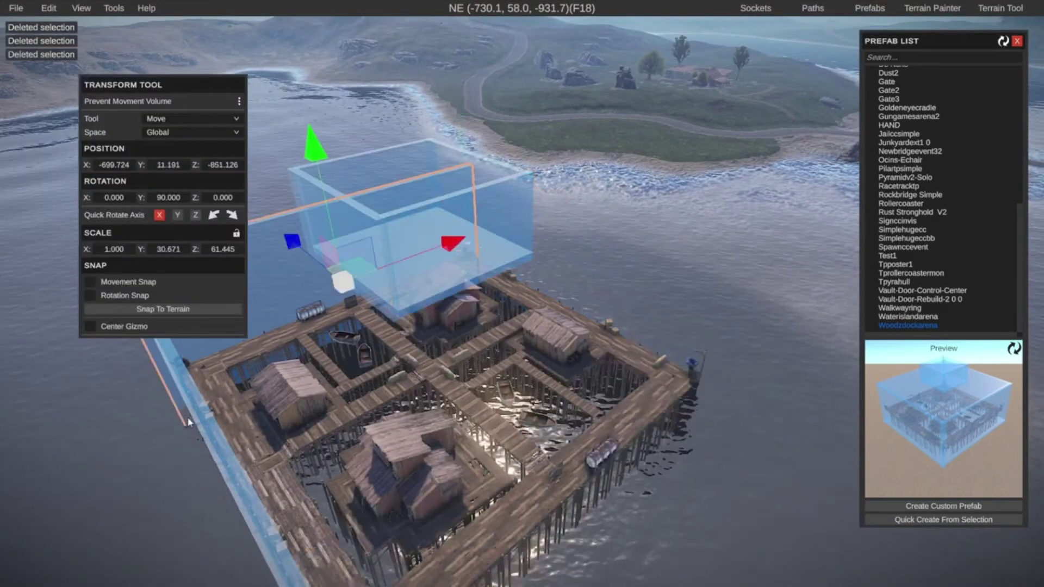
pyautogui.press('Delete')
pyautogui.click(204, 429)
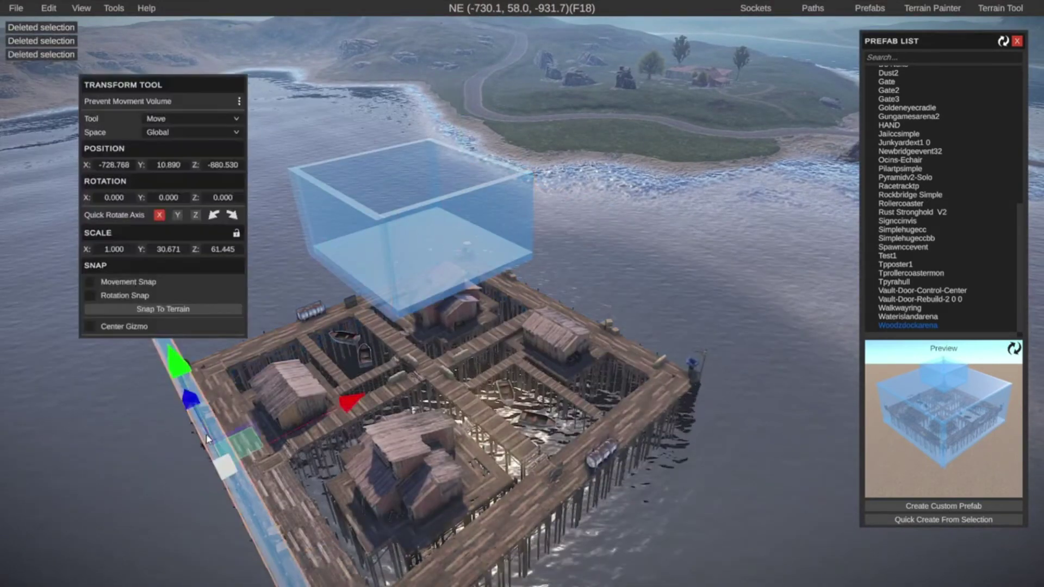
pyautogui.press('Delete')
pyautogui.click(409, 270)
pyautogui.press('Delete')
pyautogui.click(387, 261)
pyautogui.press('Delete')
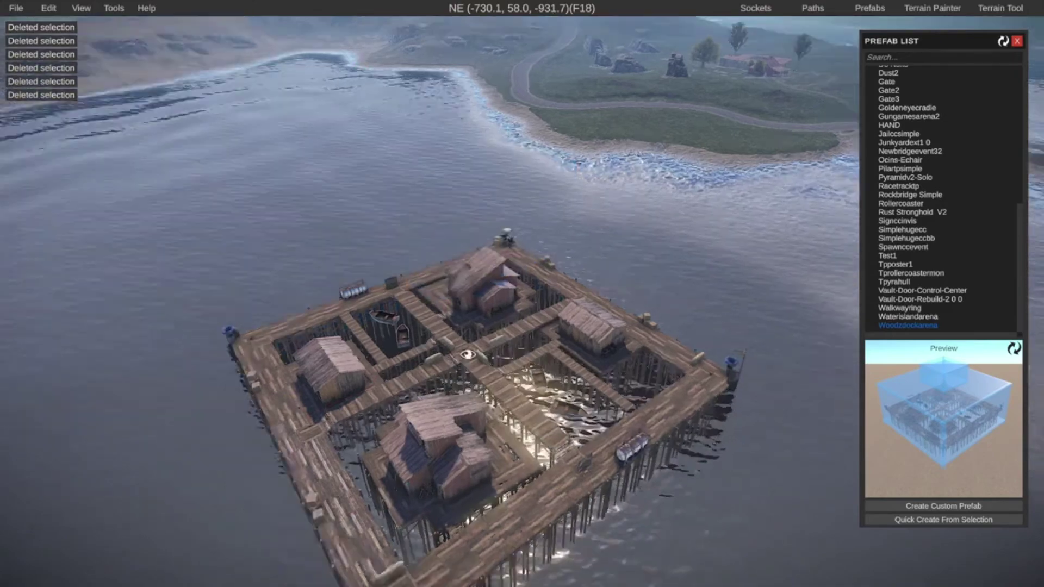
# Step: Select all remaining pieces of the dock arena and shift them together vertically to about Y 1.9
pyautogui.moveTo(387, 261); pyautogui.dragTo(1043, 327, button='right')
pyautogui.moveTo(478, 59); pyautogui.dragTo(478, 82)
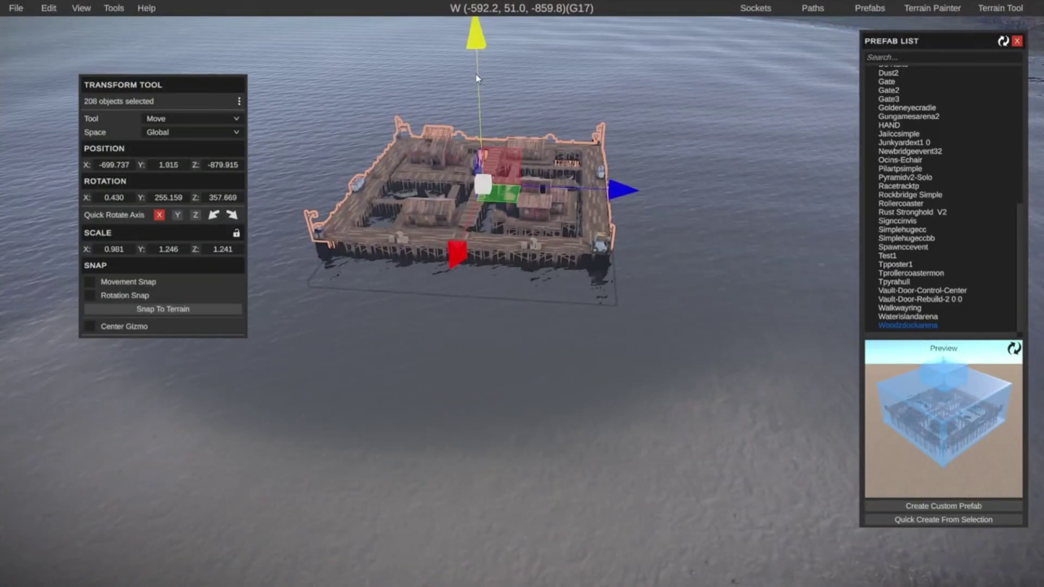
pyautogui.click(664, 325)
pyautogui.moveTo(674, 326); pyautogui.dragTo(520, 294, button='right')
pyautogui.press('w')
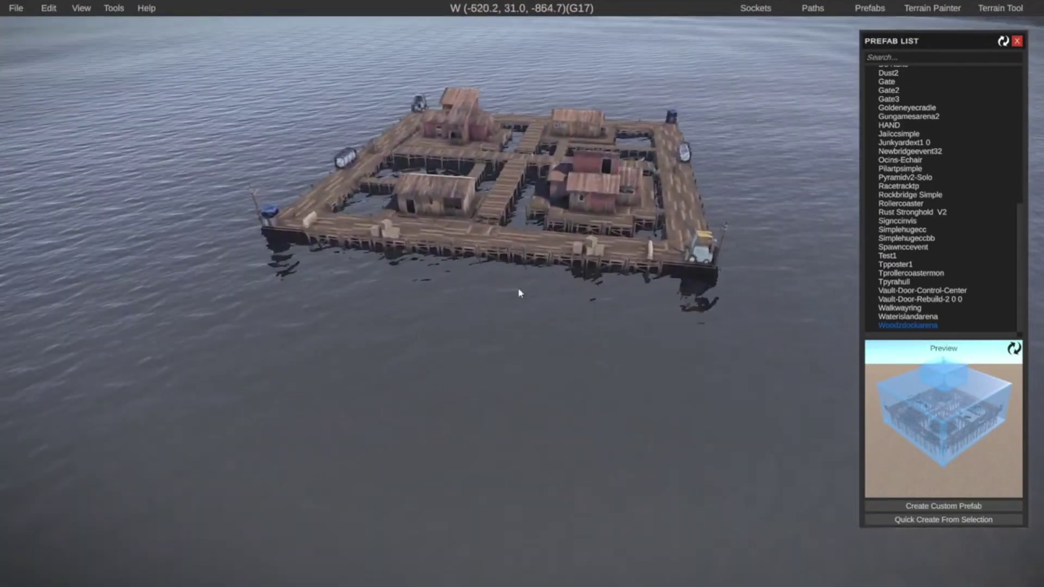
# Step: Switch back to the CustomPrefabs folder and select Gate2.prefab together with its alpha and heights files
pyautogui.moveTo(570, 429); pyautogui.dragTo(638, 399, button='right')
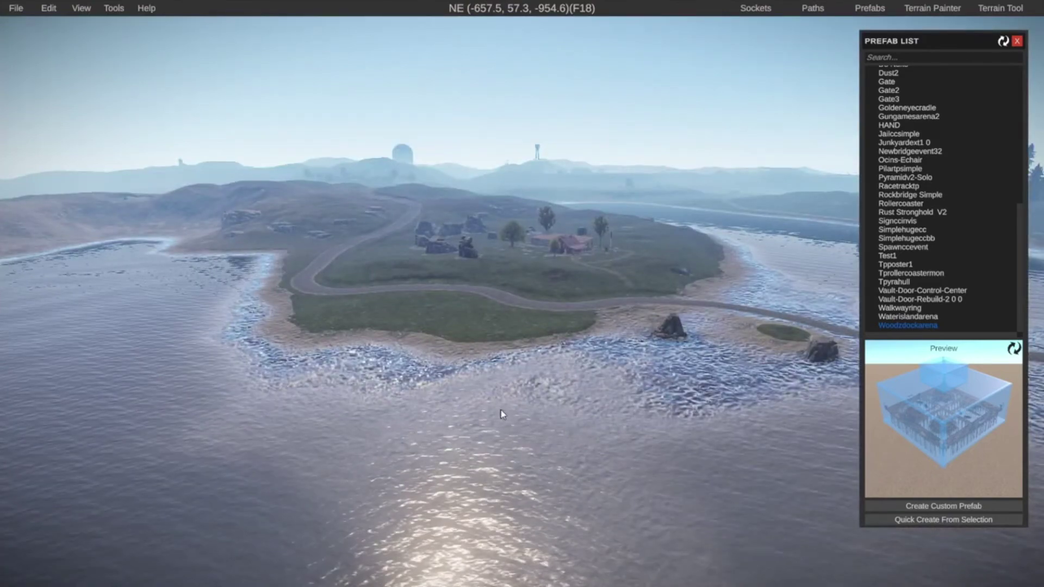
pyautogui.press('w')
pyautogui.moveTo(500, 412); pyautogui.dragTo(456, 401, button='right')
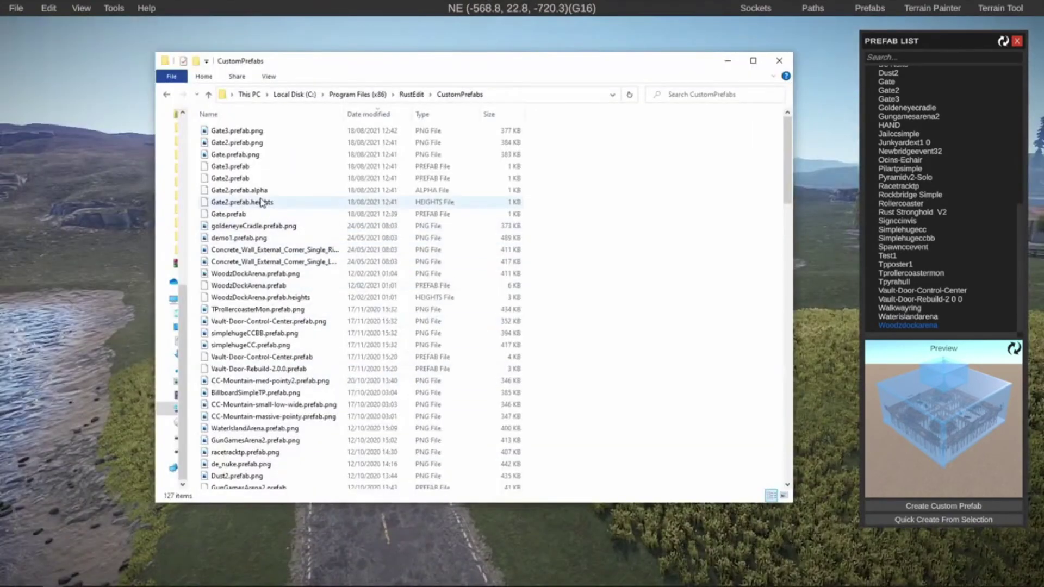
pyautogui.click(226, 166)
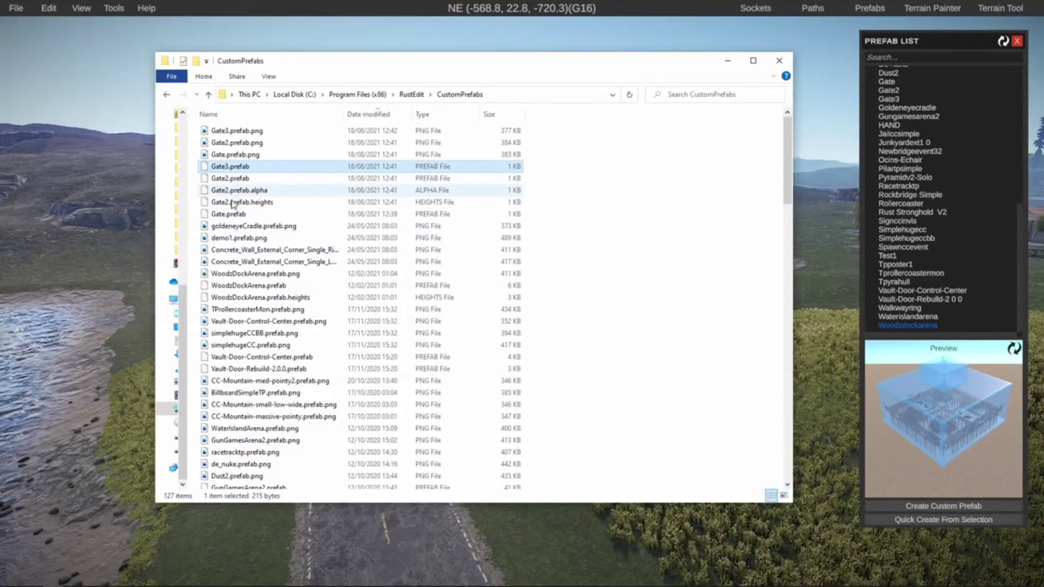
pyautogui.click(219, 177)
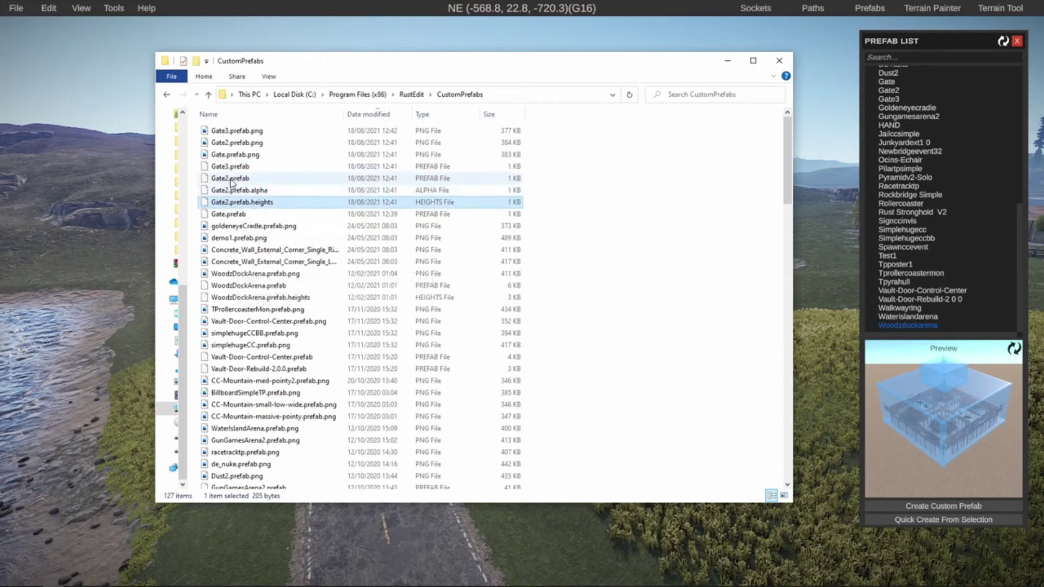
pyautogui.keyDown('shift'); pyautogui.click(234, 202); pyautogui.keyUp('shift')
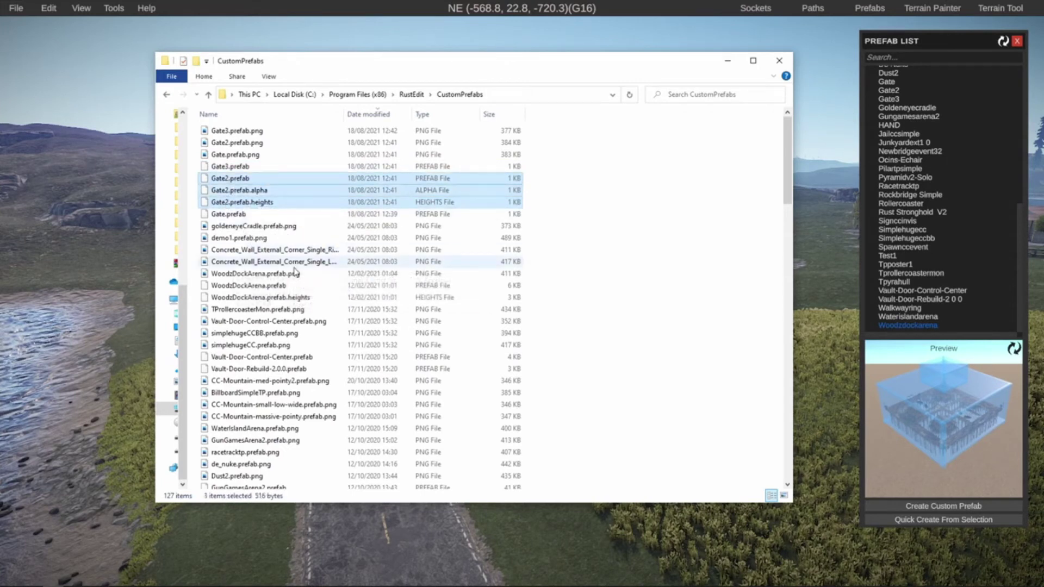